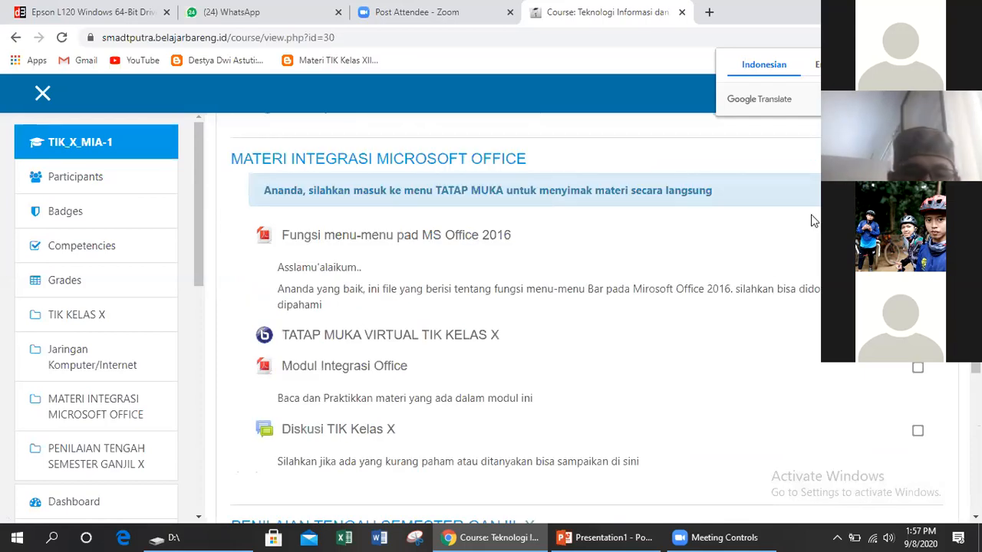
scroll(813, 221, "up", 4)
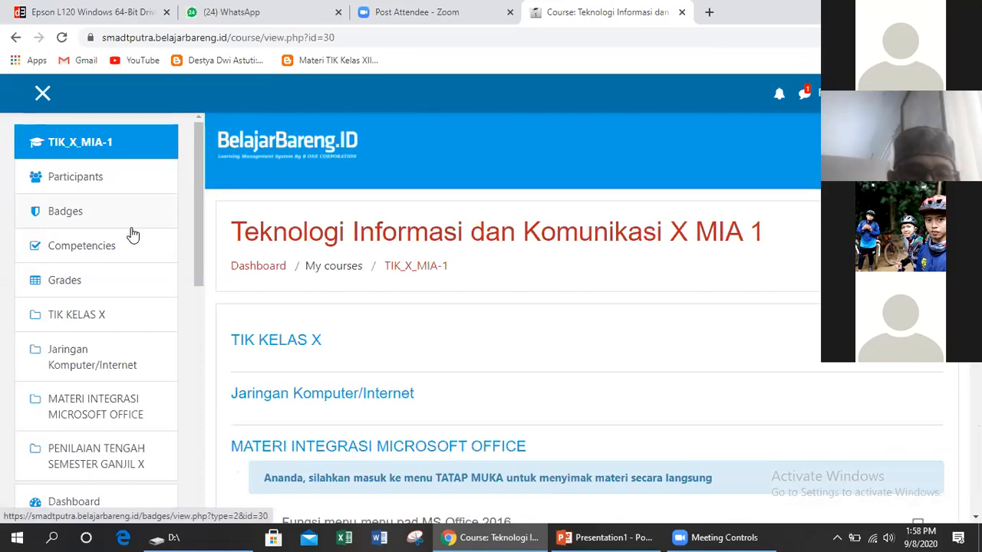
Turn editing on for the course from the gear administration menu
scroll(818, 314, "down", 1)
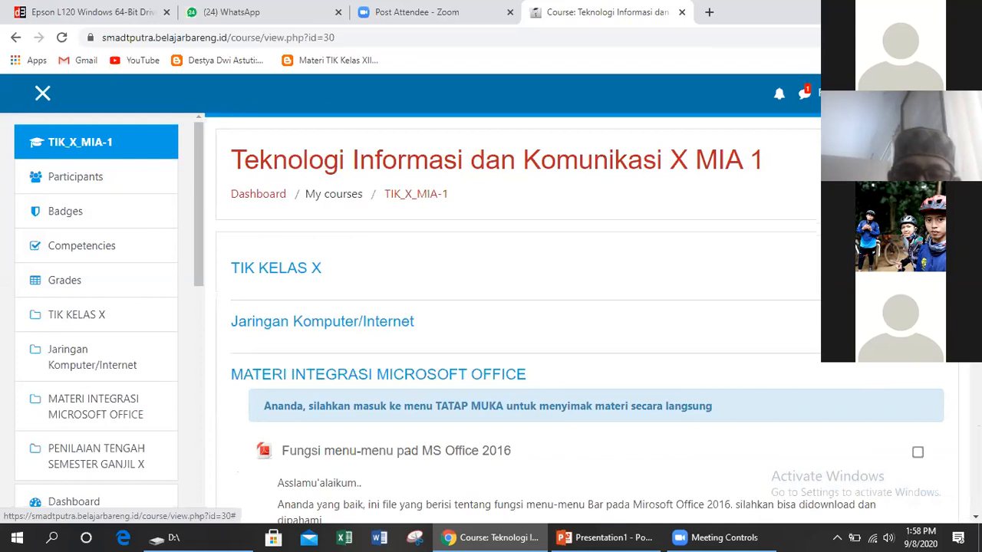
left_click(927, 159)
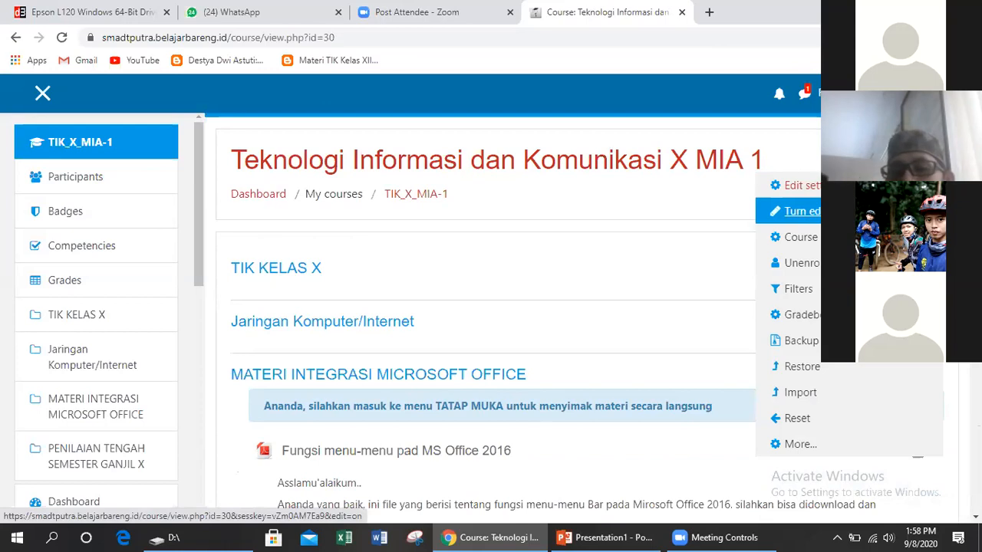
left_click(798, 211)
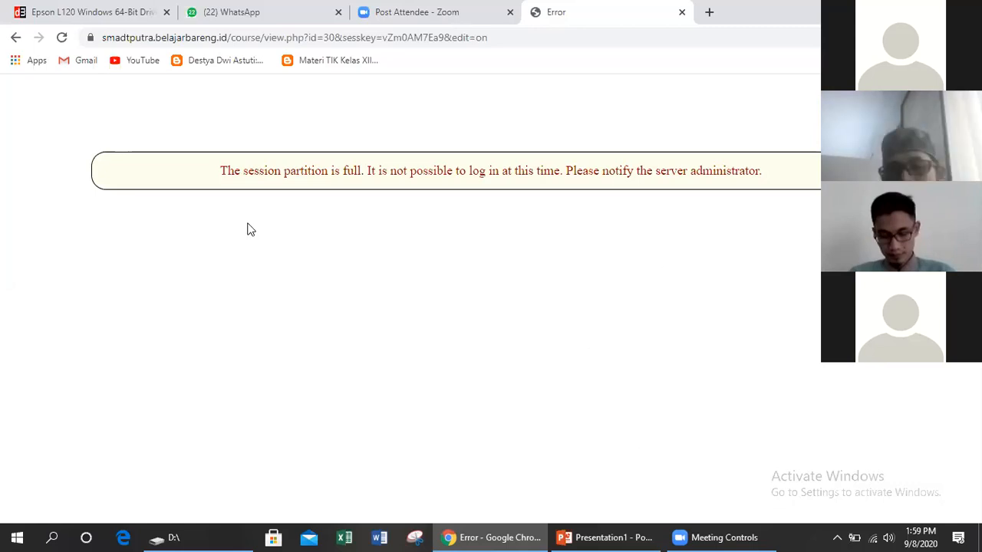
Reload with F5 after the session error so the course loads in editing mode
key("F5")
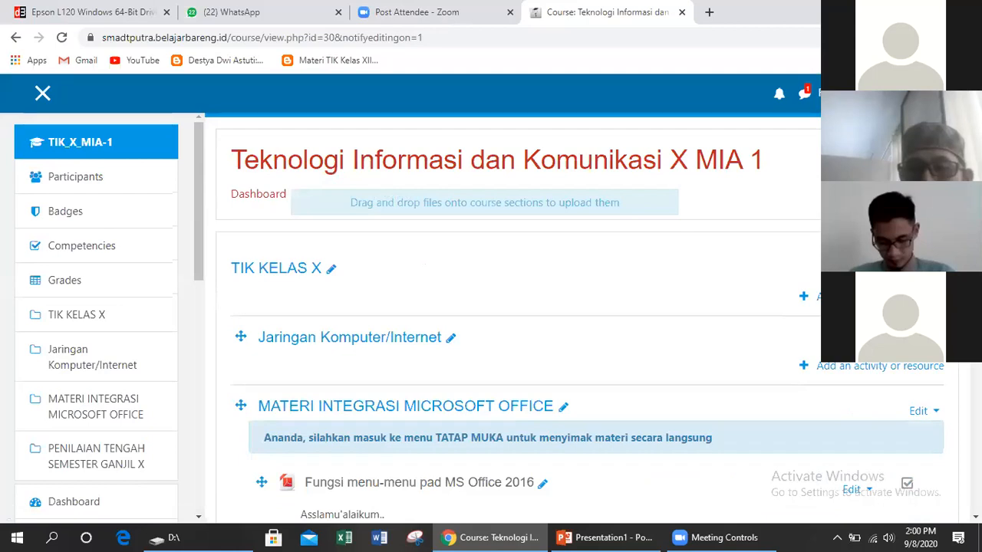
Open and close the course administration menu, then scroll through the course sections
left_click(932, 160)
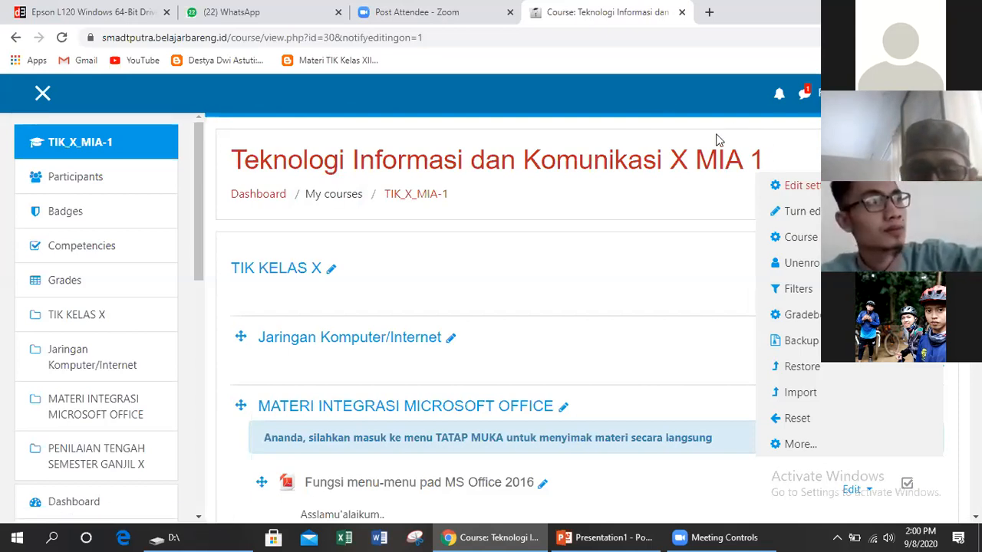
left_click(773, 148)
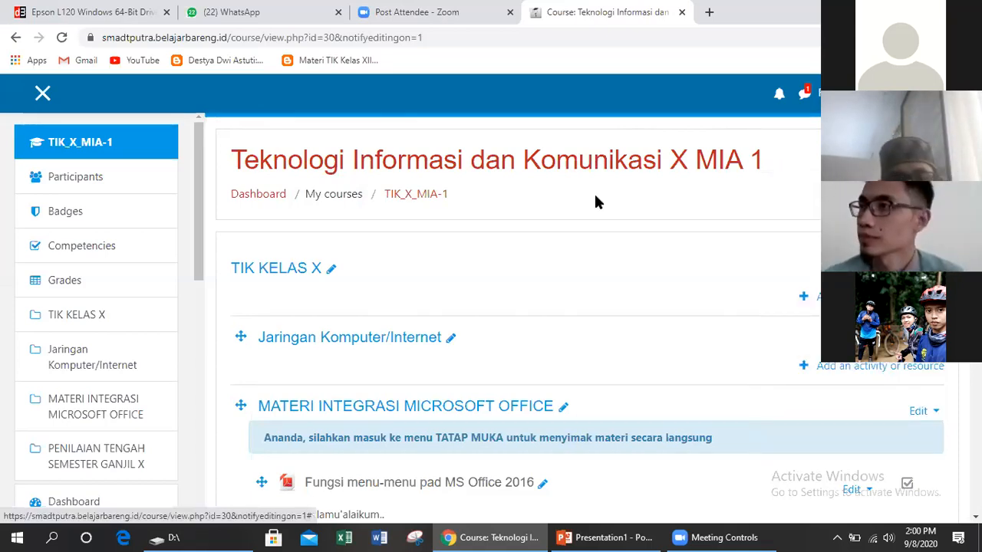
scroll(597, 202, "down", 1)
scroll(596, 202, "down", 1)
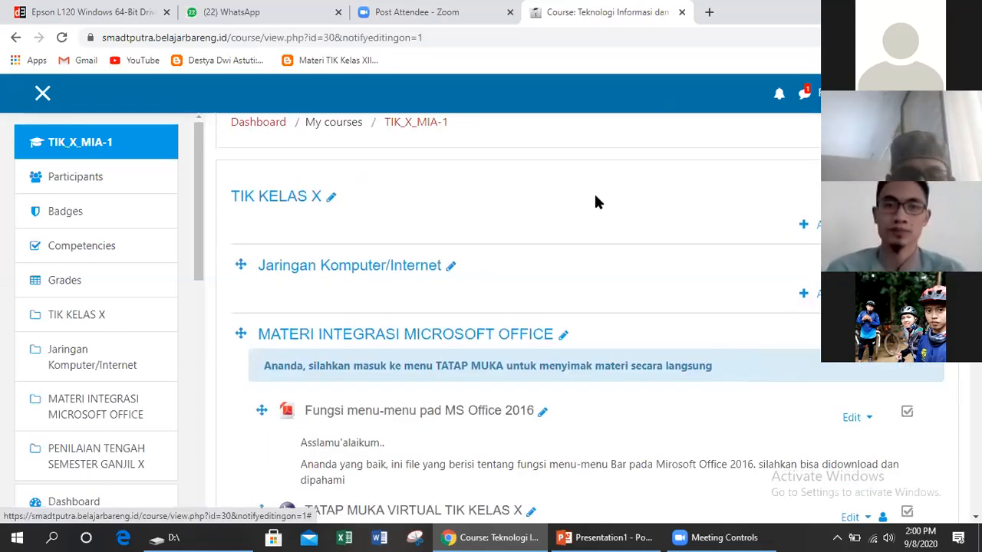
scroll(598, 202, "down", 3)
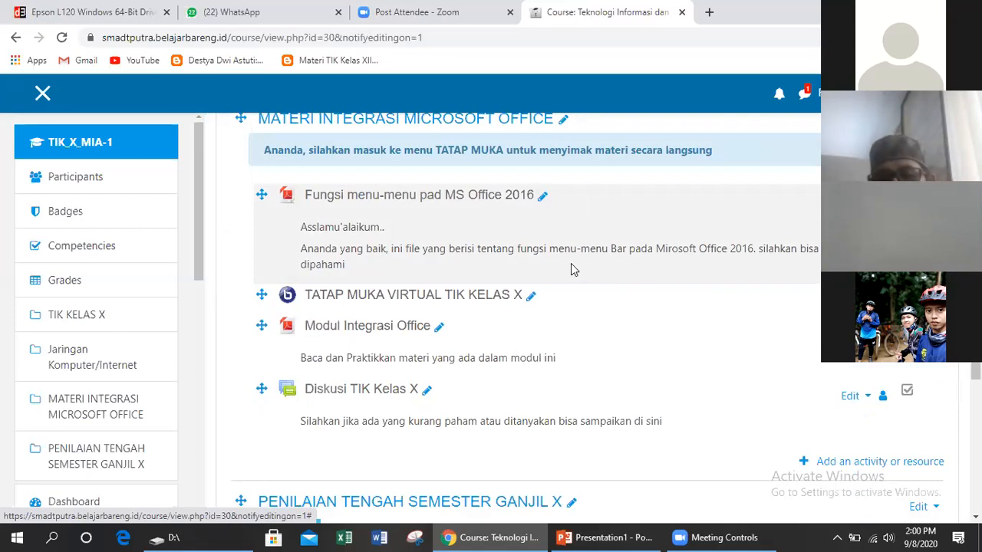
scroll(573, 265, "down", 2)
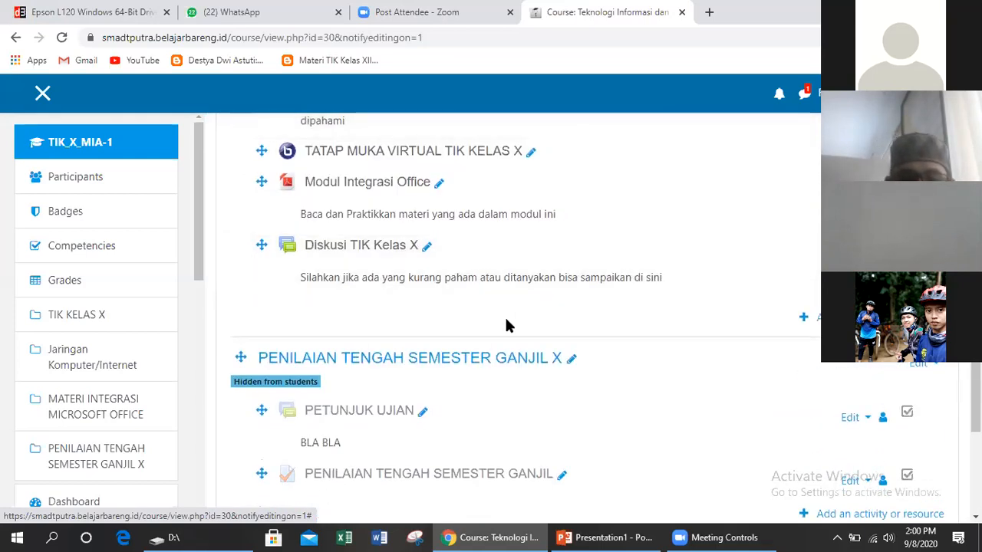
scroll(506, 326, "up", 5)
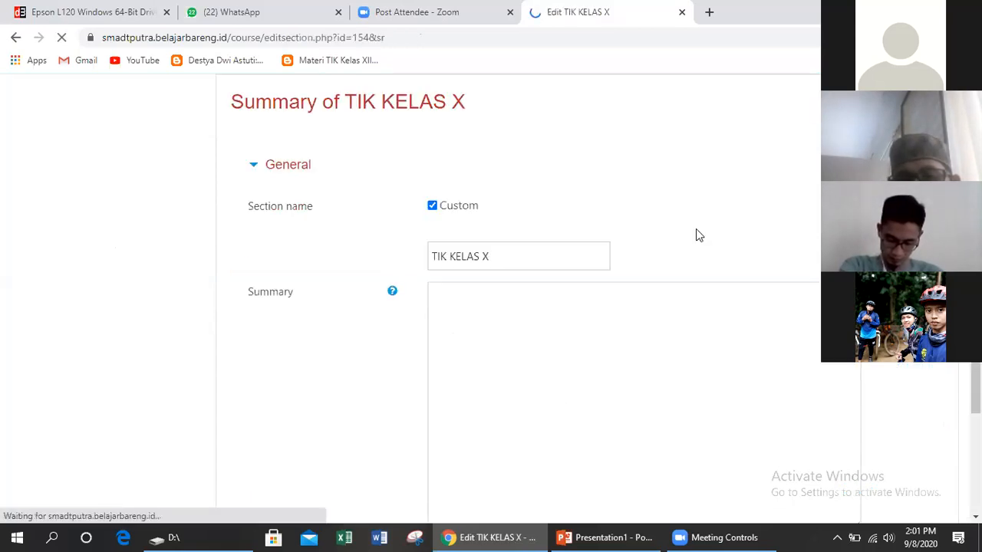
Try editing the TIK KELAS X section name, then leave the form without saving
left_click(500, 254)
triple_click(469, 254)
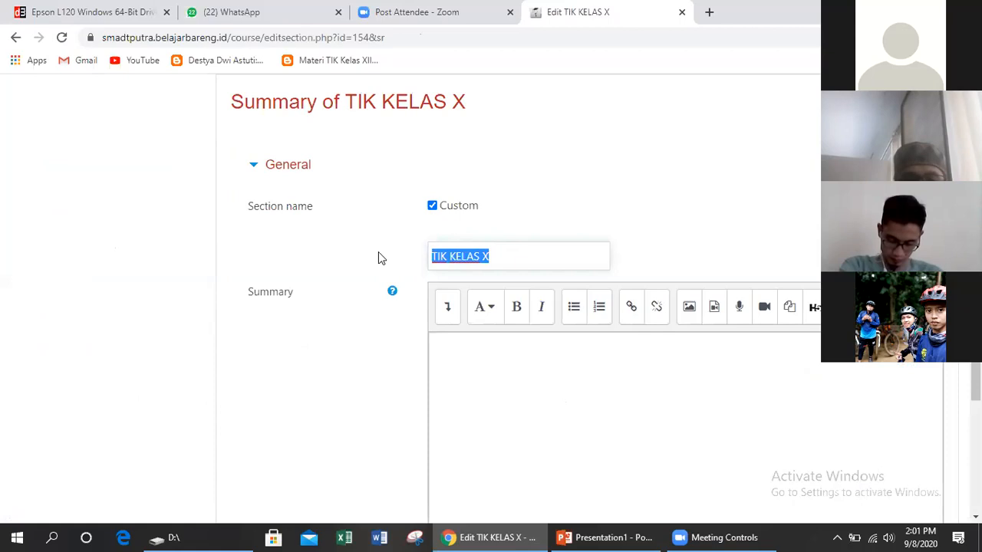
type("P")
key("BackSpace")
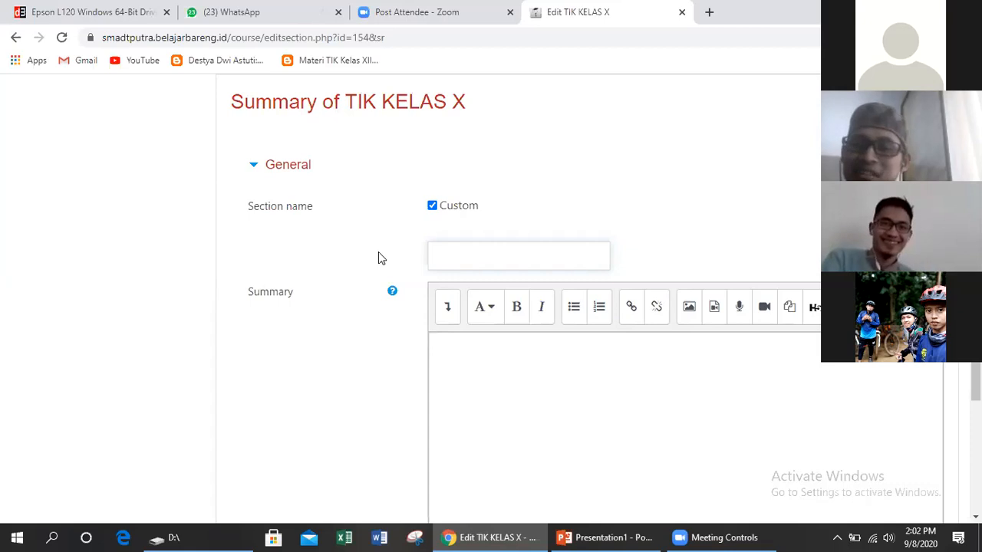
left_click(14, 38)
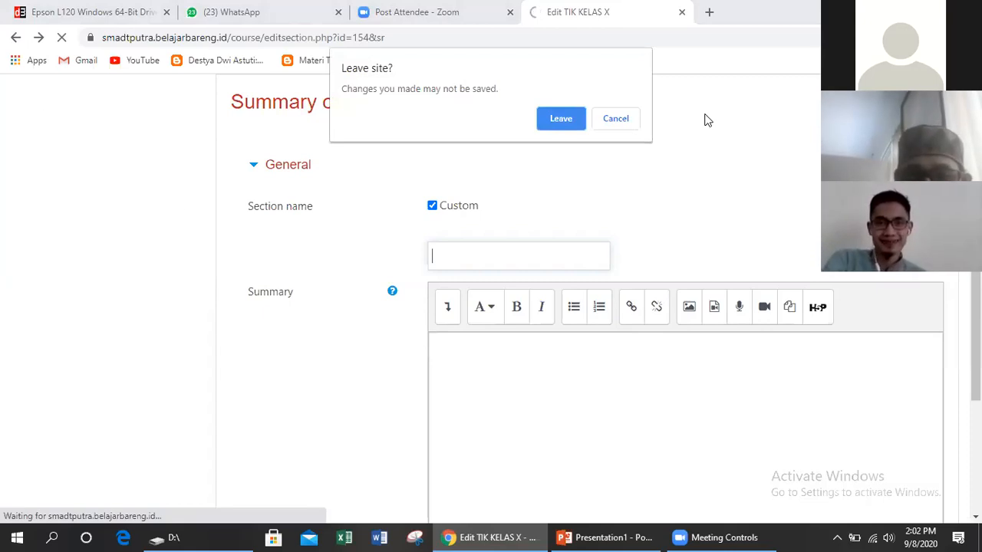
left_click(571, 122)
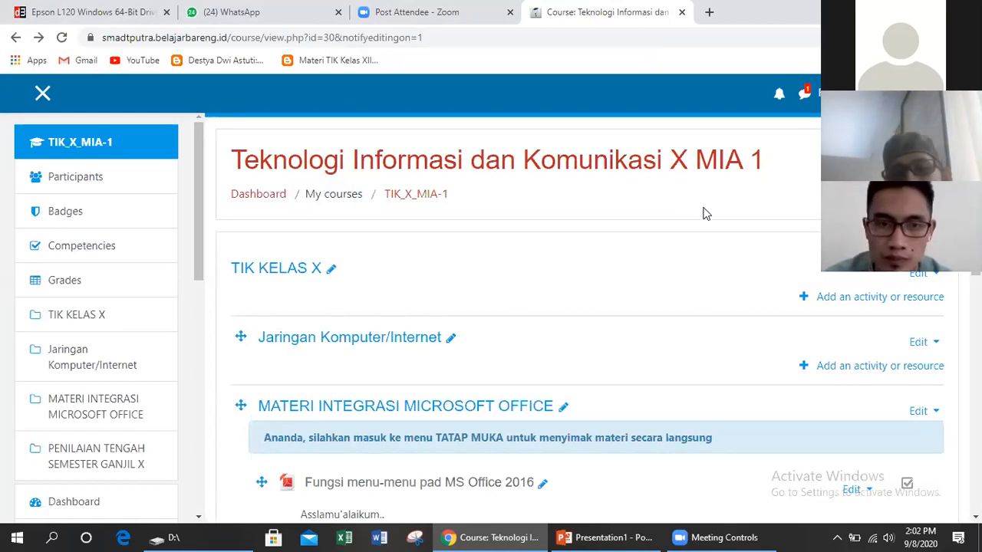
Rename the TIK KELAS X section to 'PETUNJUK PENGERJAAN'
left_click(923, 278)
left_click(913, 292)
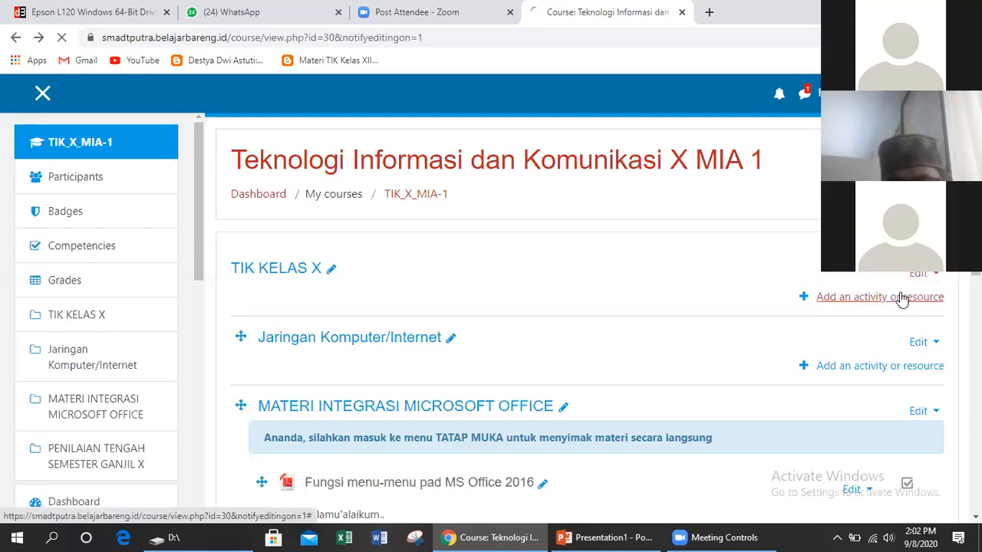
scroll(690, 291, "down", 1)
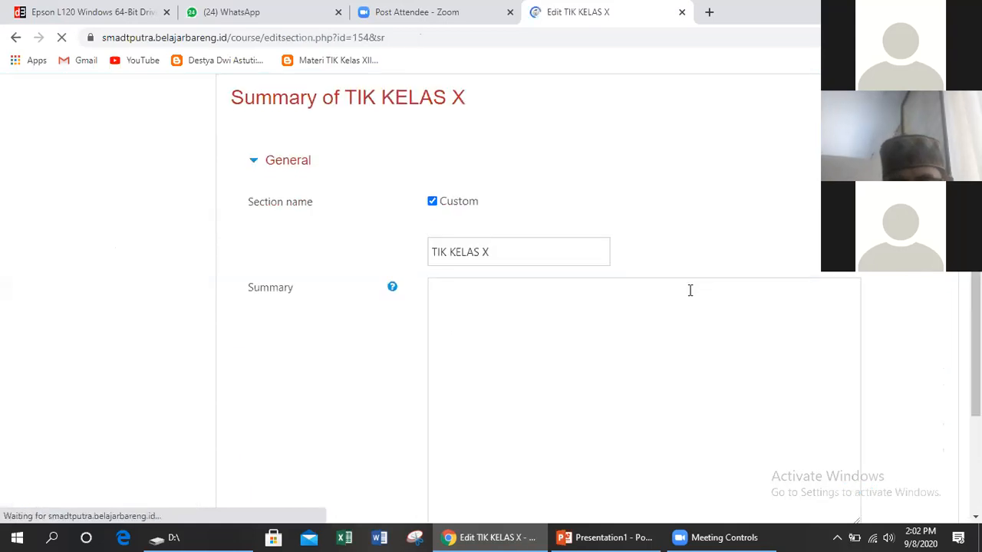
left_click(496, 185)
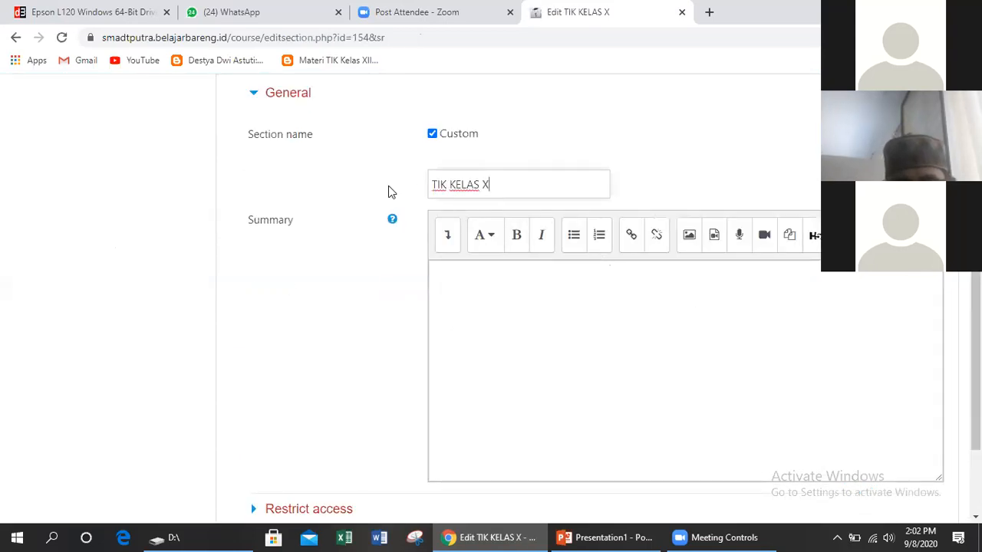
key("ctrl+a")
type("PETU")
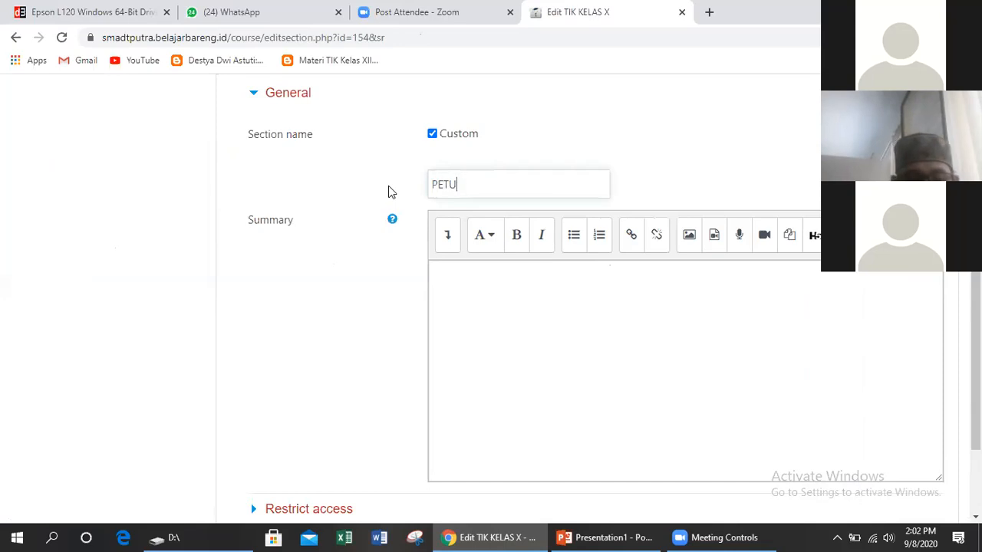
type("NJUK ")
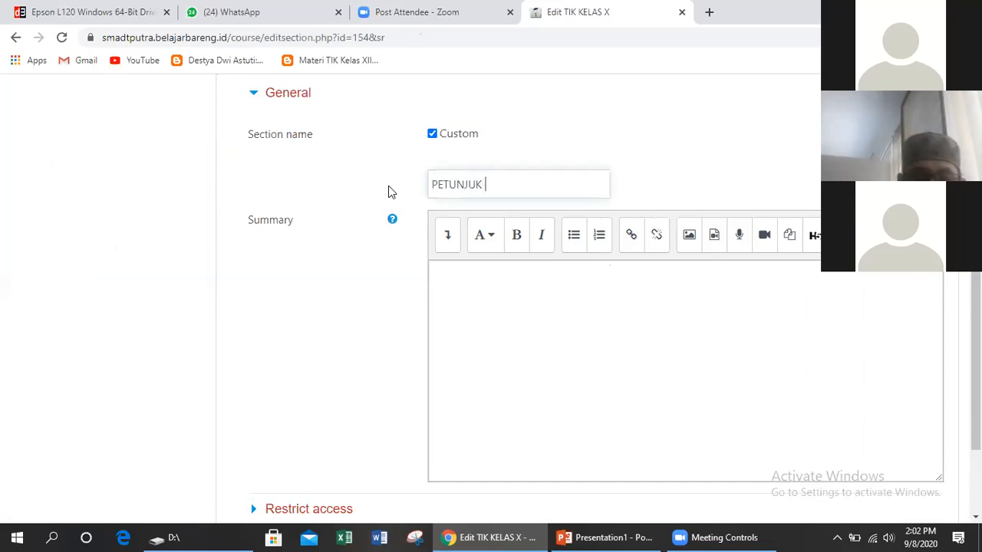
type("PENGER")
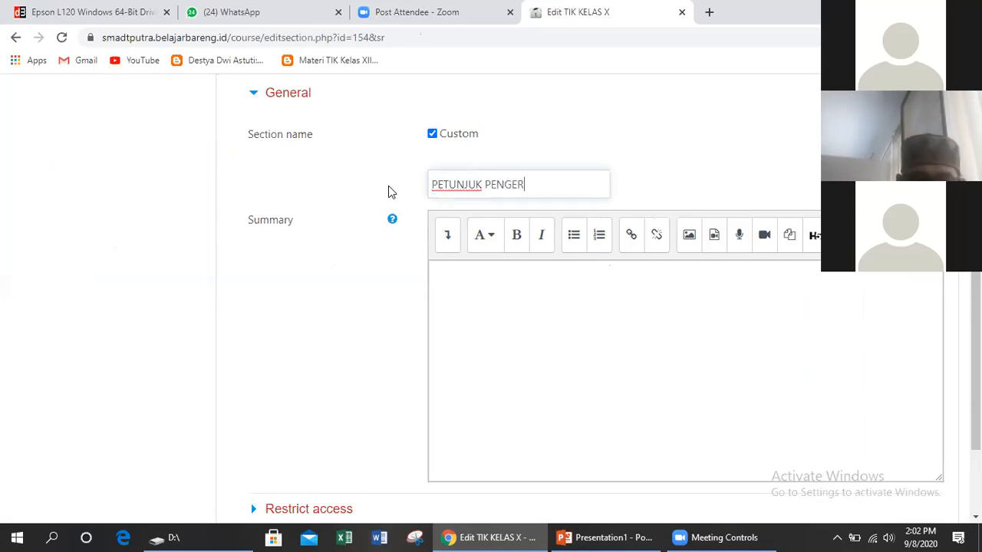
type("JAAN")
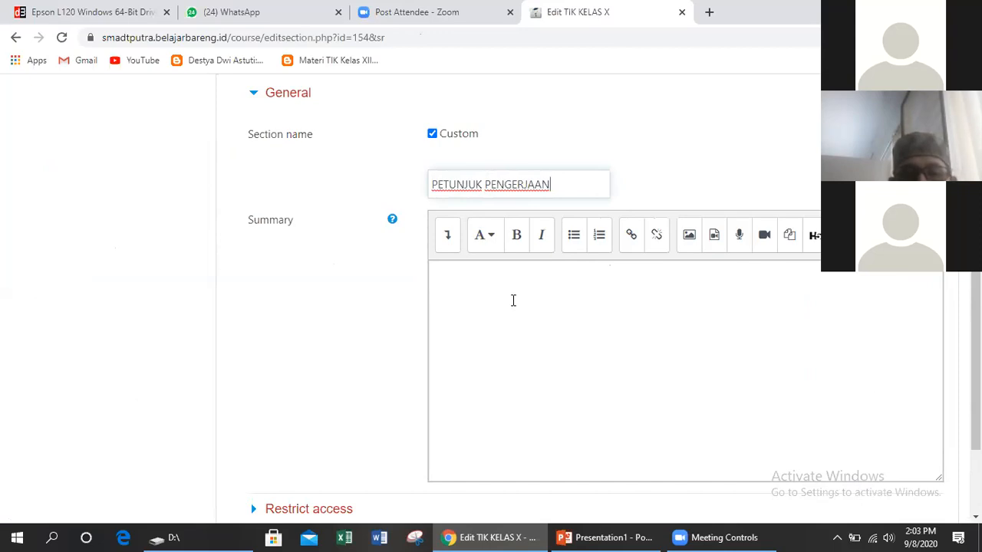
Write the summary: 'ASSALAMUALAIKUM WR WB', 'SEBELUM MENGERJAKAN SILAHKAN MEMBACA .....', then numbered lines 2–4
left_click(513, 300)
type("ASSALAMUA")
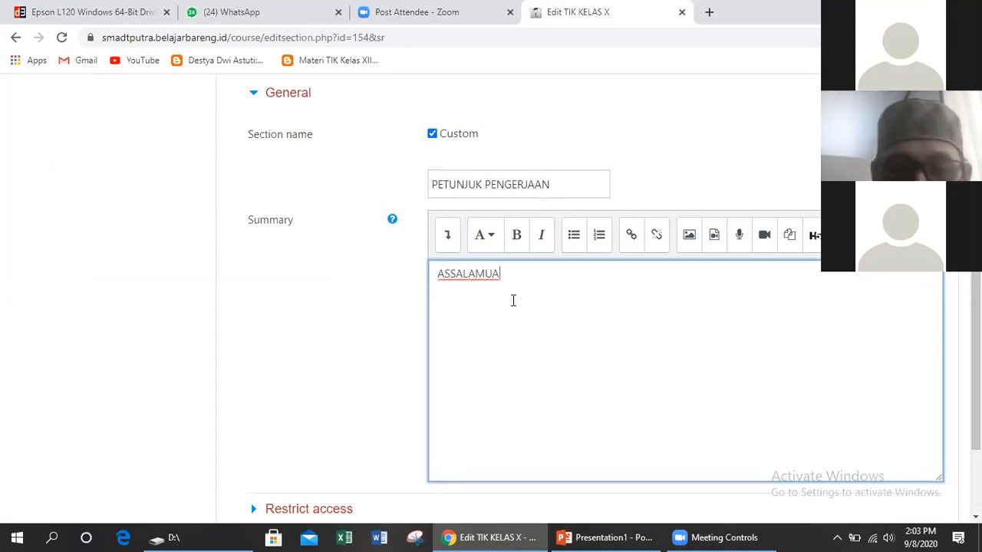
type("LAIKUM WA")
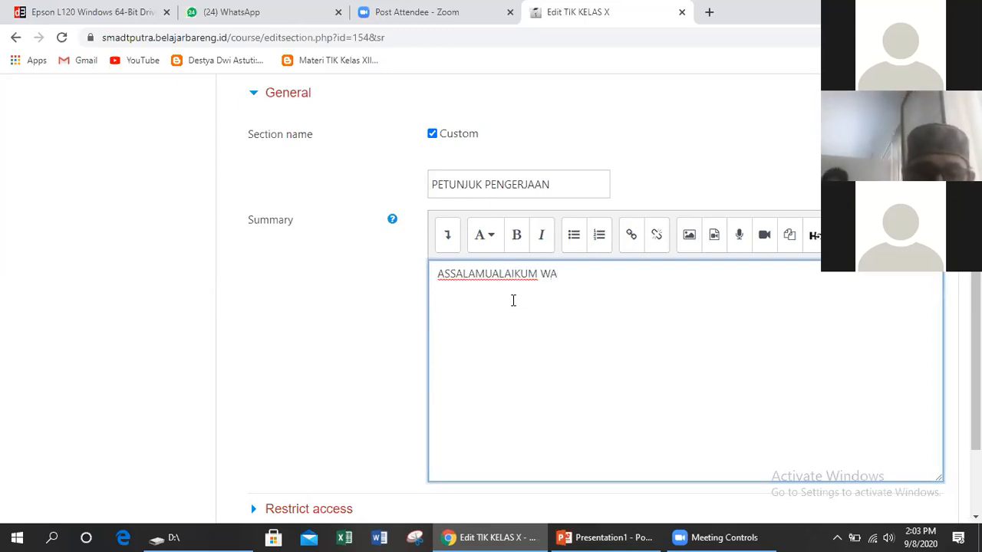
key("BackSpace")
type("R WB")
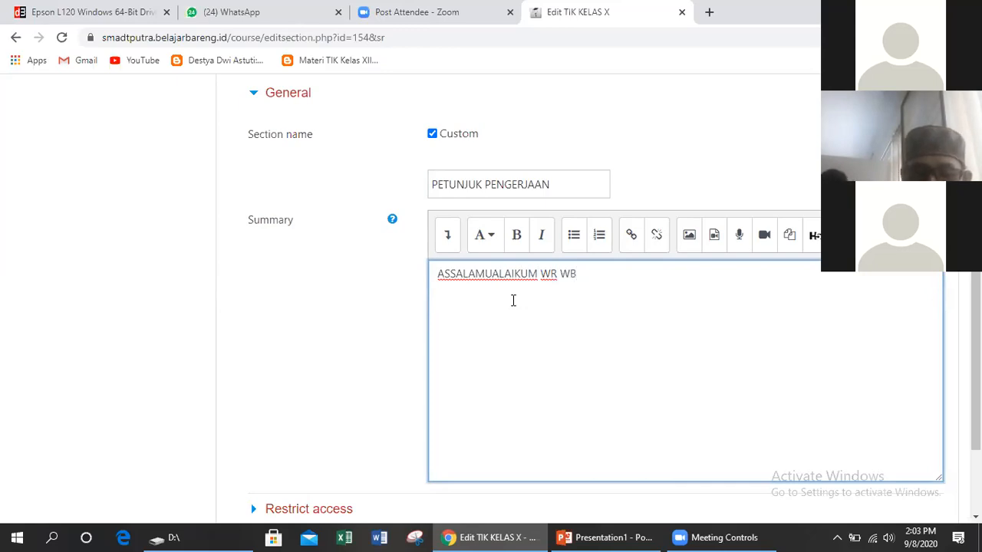
key("Return")
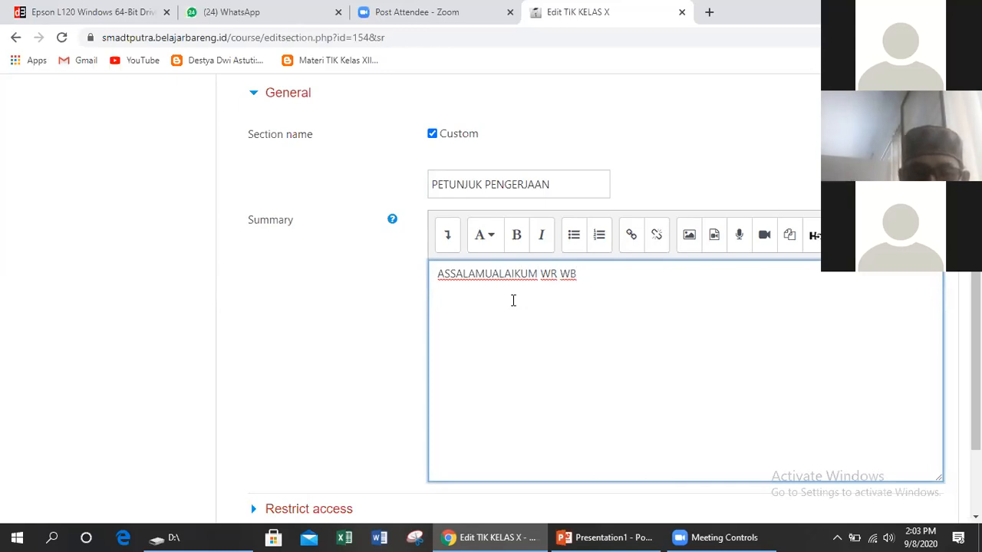
type("SEBEL")
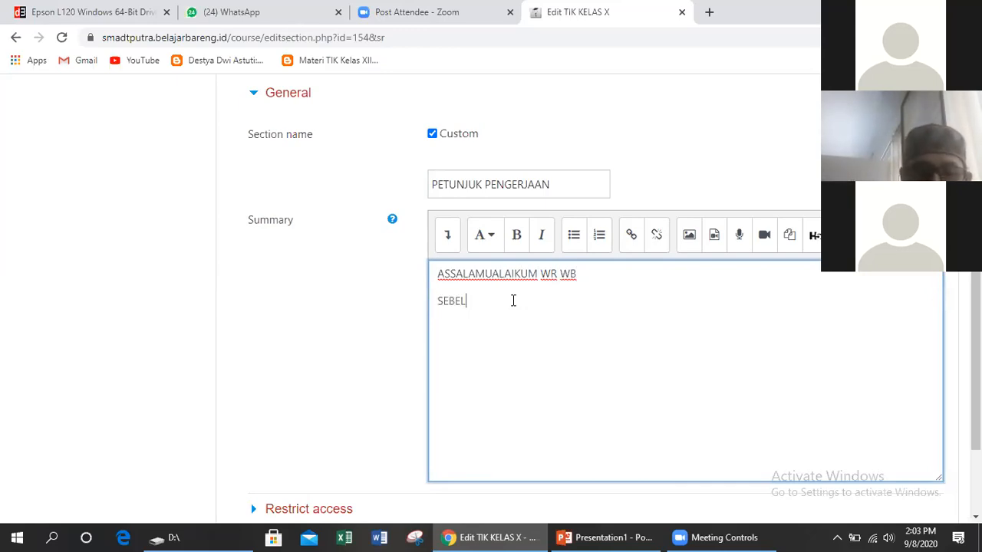
type("UM MENG")
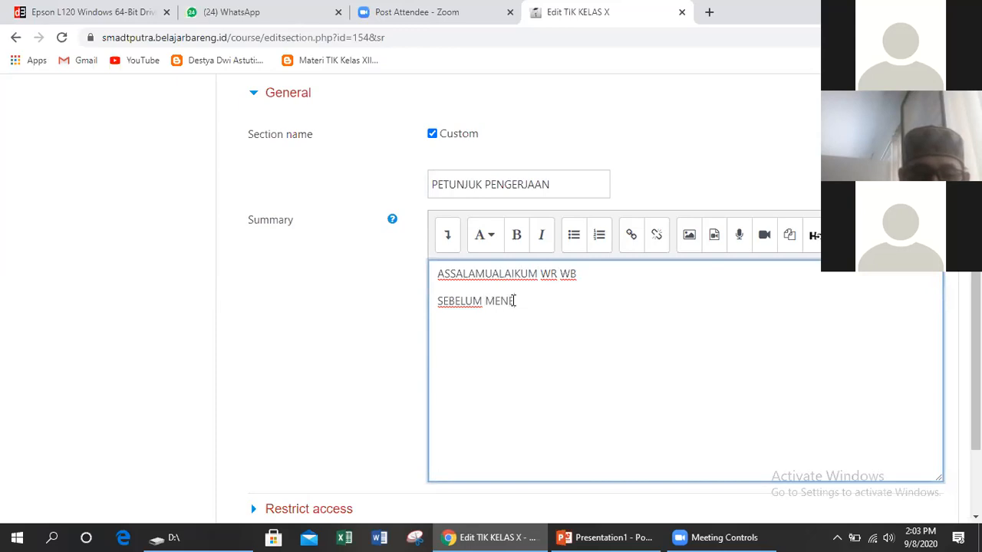
type("ERJAKAN")
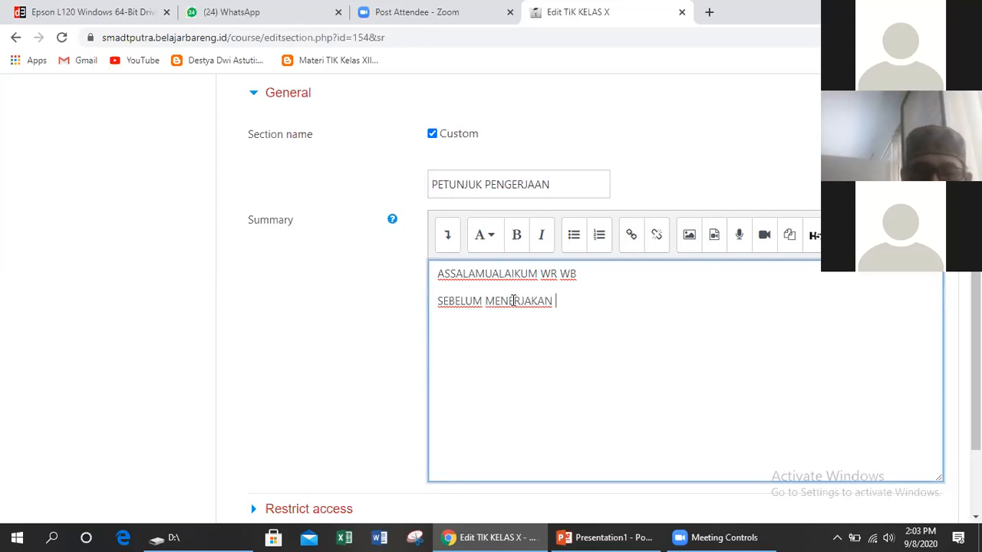
type(" SILAHKAN ")
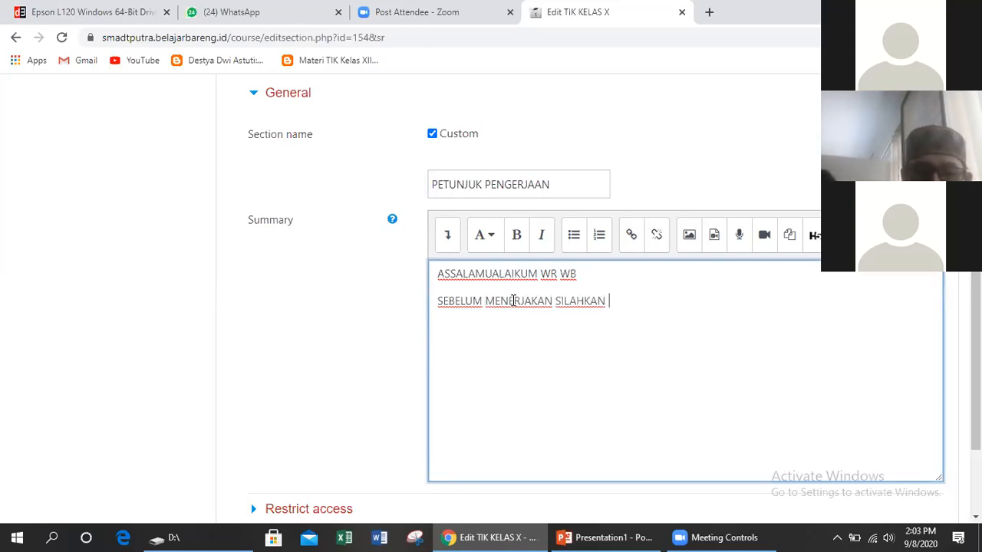
type("MEMBACA")
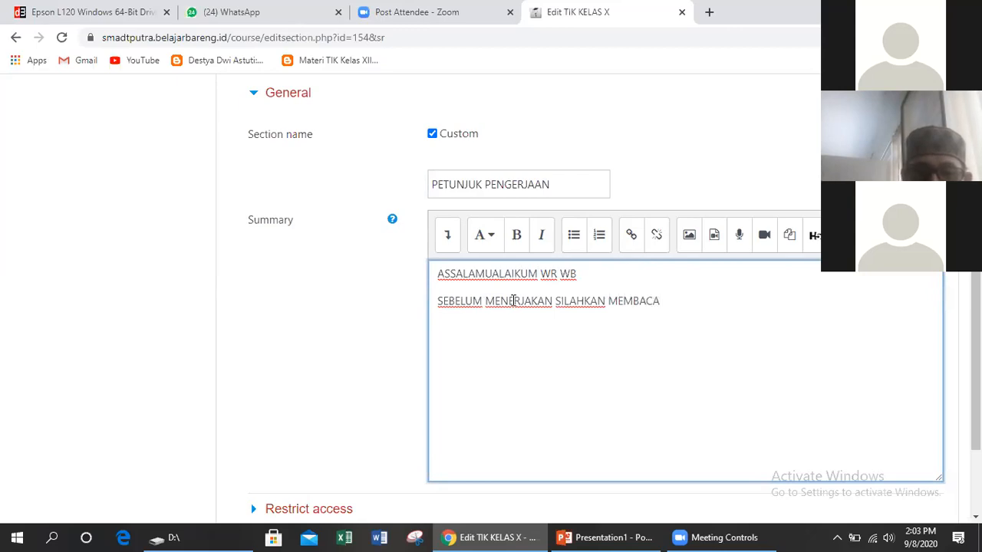
type(" ....")
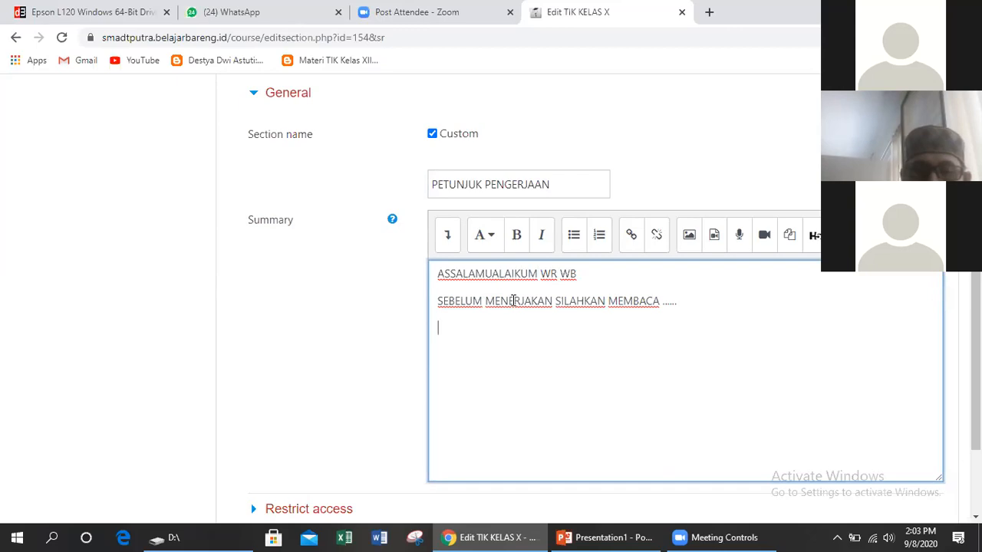
type(".")
key("Return")
type("2. ")
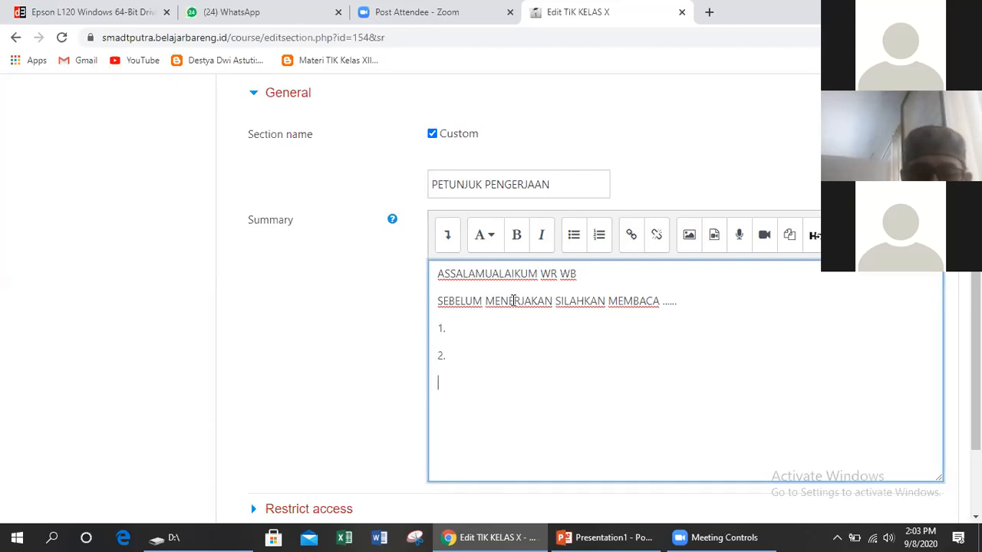
type("3.")
key("Return")
type("4.")
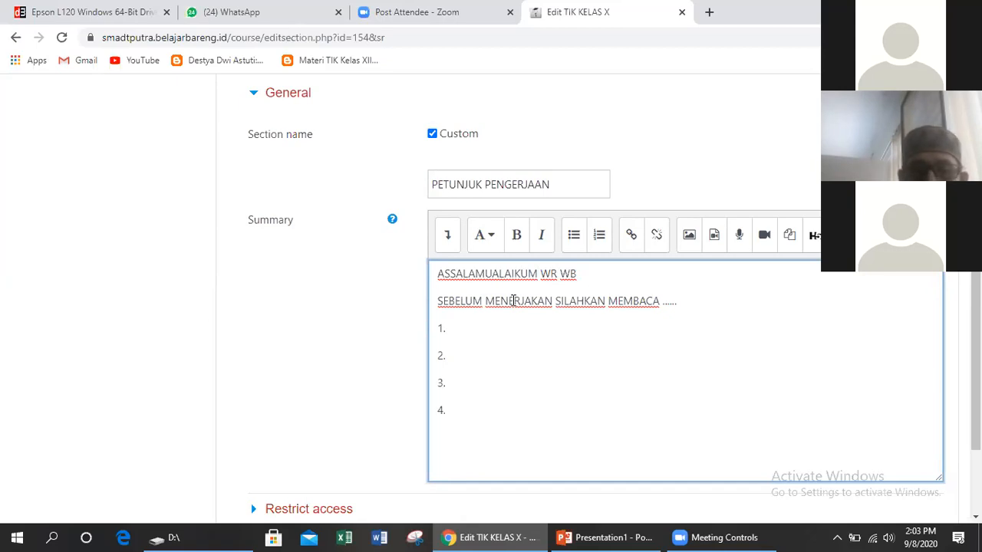
key("Return")
scroll(513, 300, "down", 1)
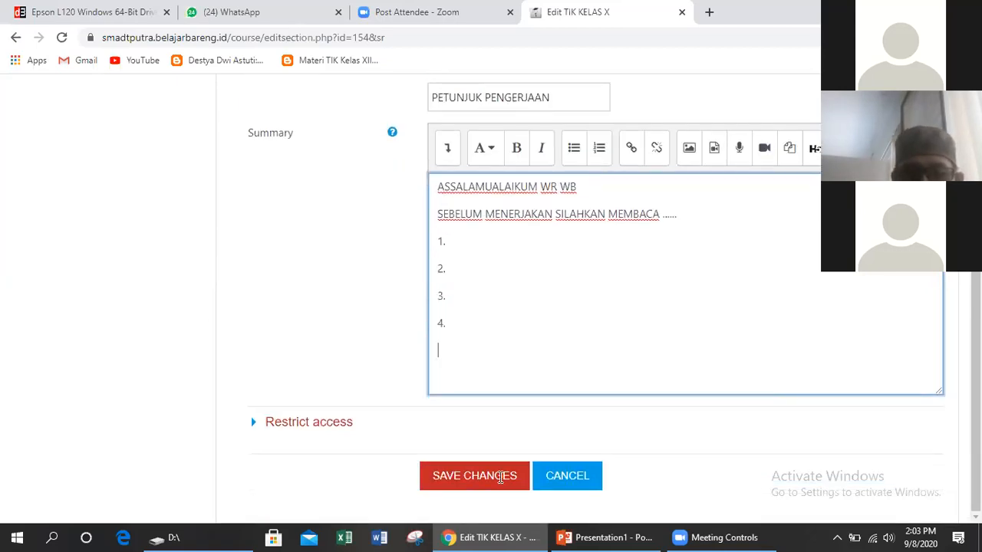
Save the PETUNJUK PENGERJAAN section and review the course page down to the footer
left_click(498, 475)
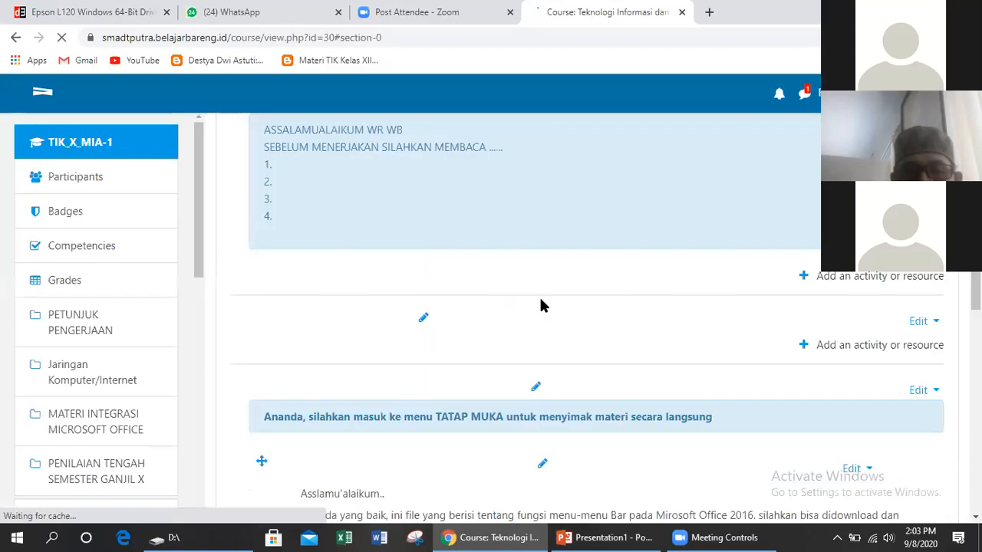
scroll(483, 253, "up", 2)
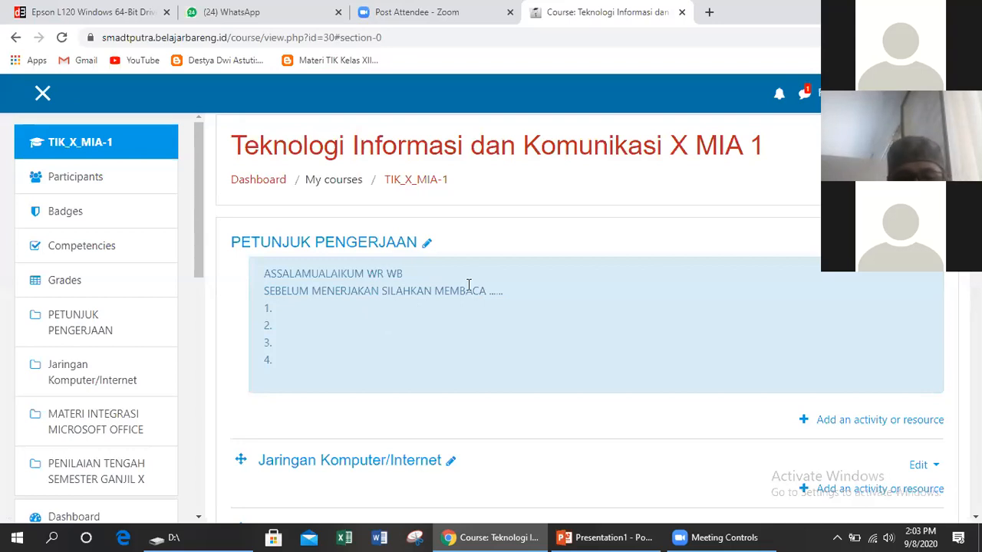
scroll(469, 285, "down", 1)
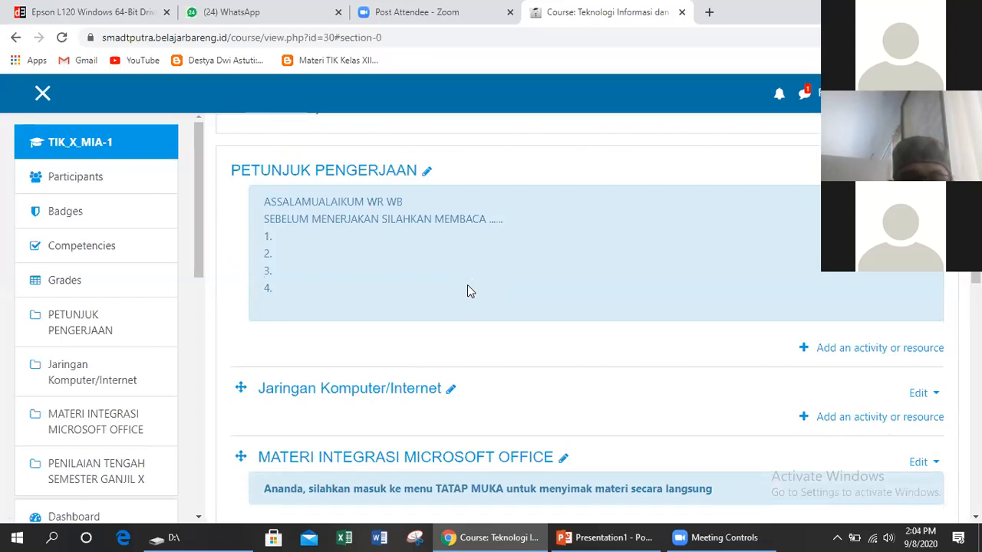
scroll(468, 286, "down", 1)
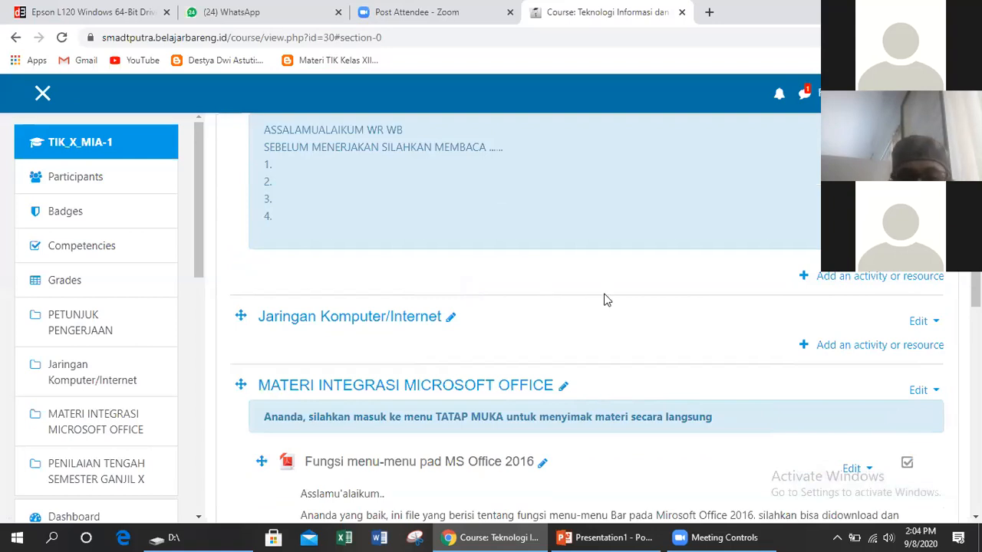
scroll(580, 285, "down", 1)
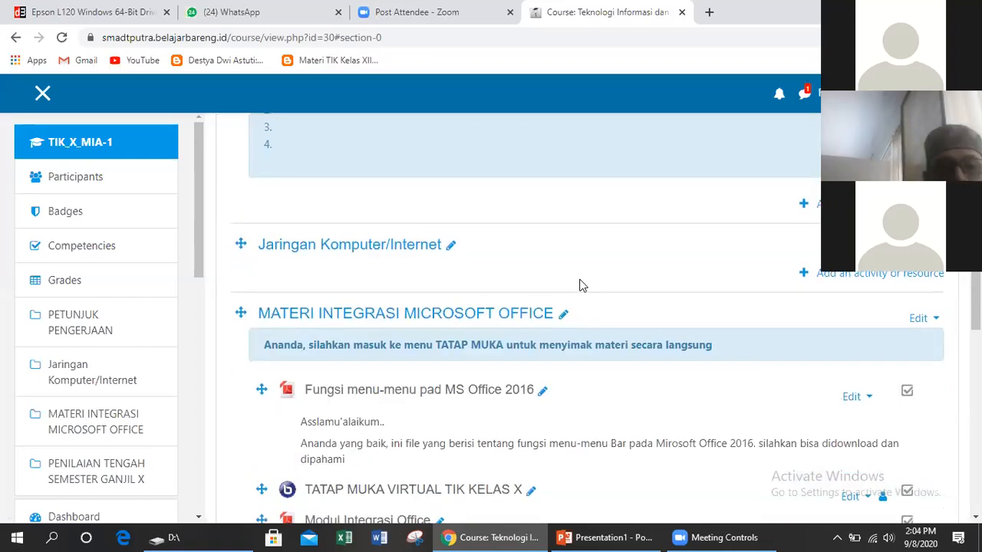
scroll(580, 285, "down", 3)
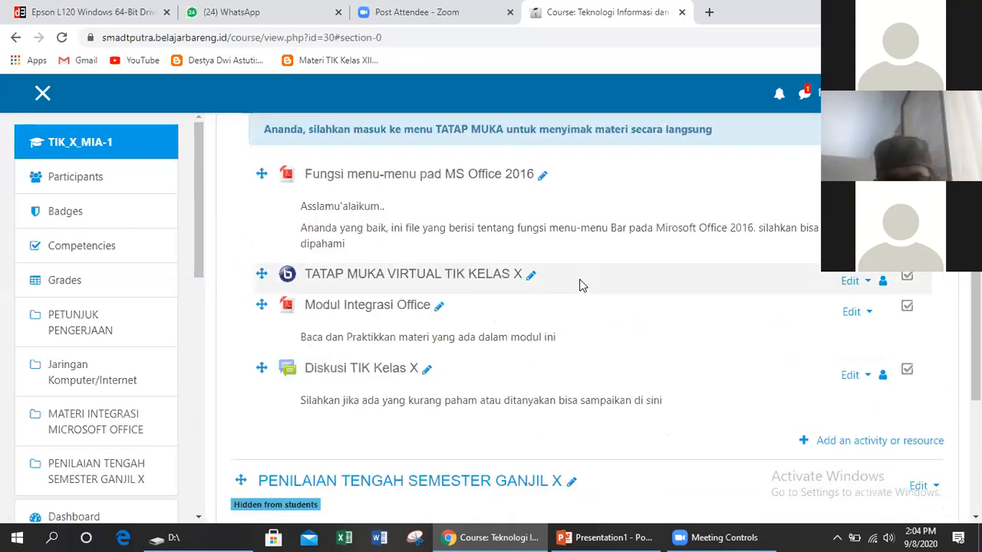
scroll(580, 286, "up", 4)
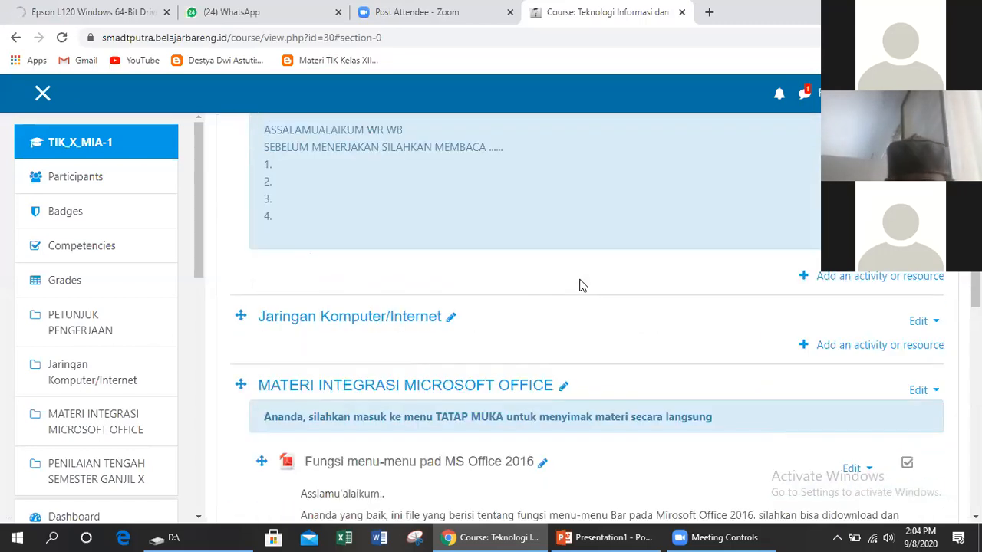
scroll(580, 286, "up", 1)
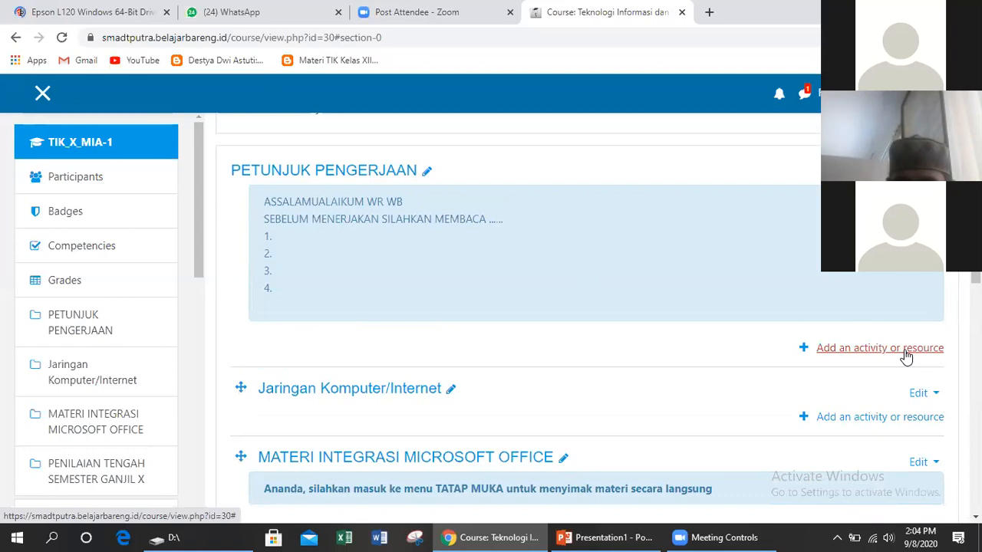
scroll(903, 365, "down", 9)
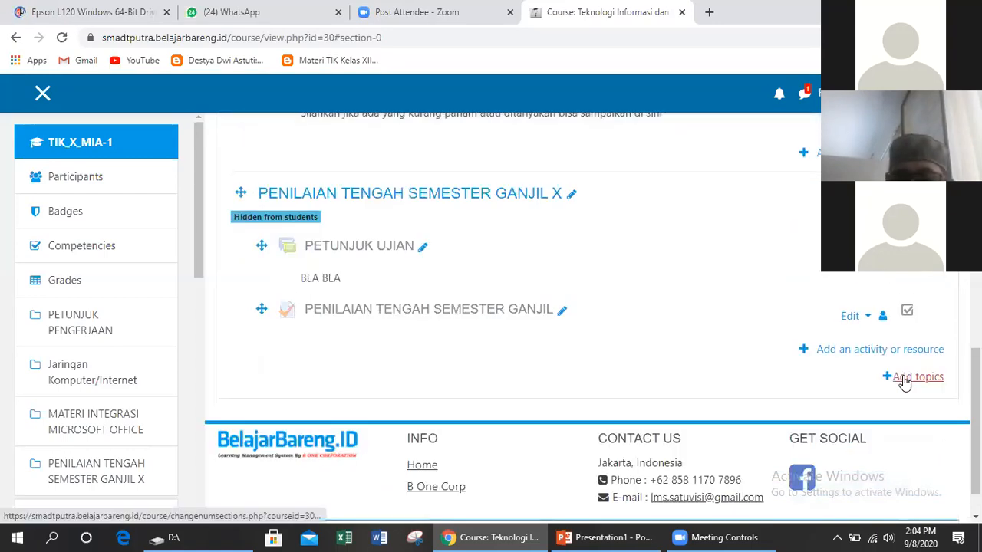
Add one new topic section to the course, reloading after the error
left_click(913, 378)
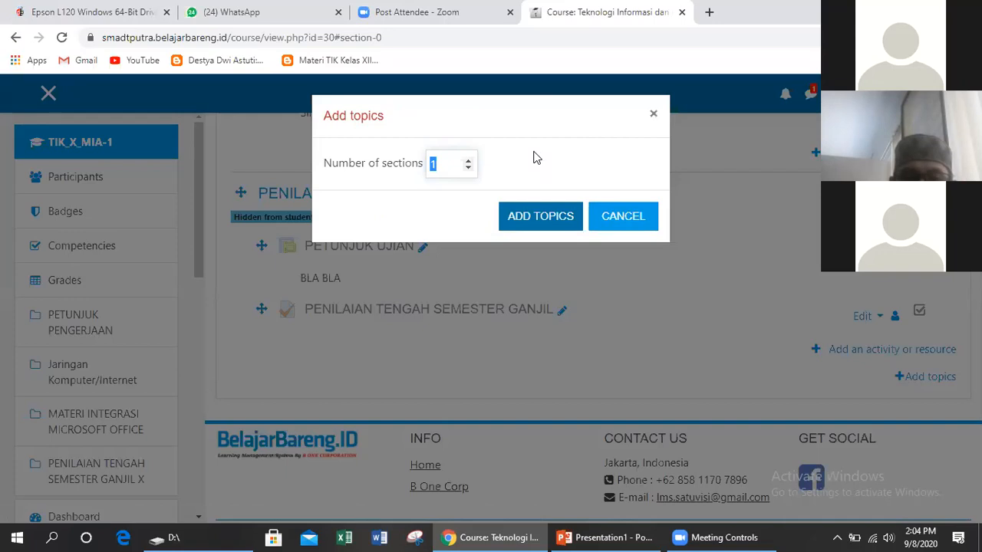
left_click(533, 217)
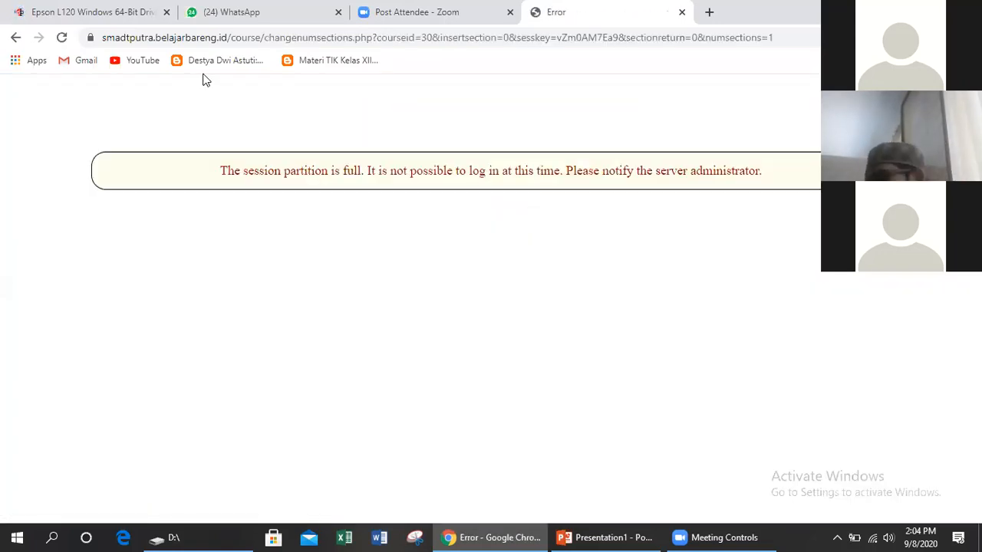
left_click(62, 37)
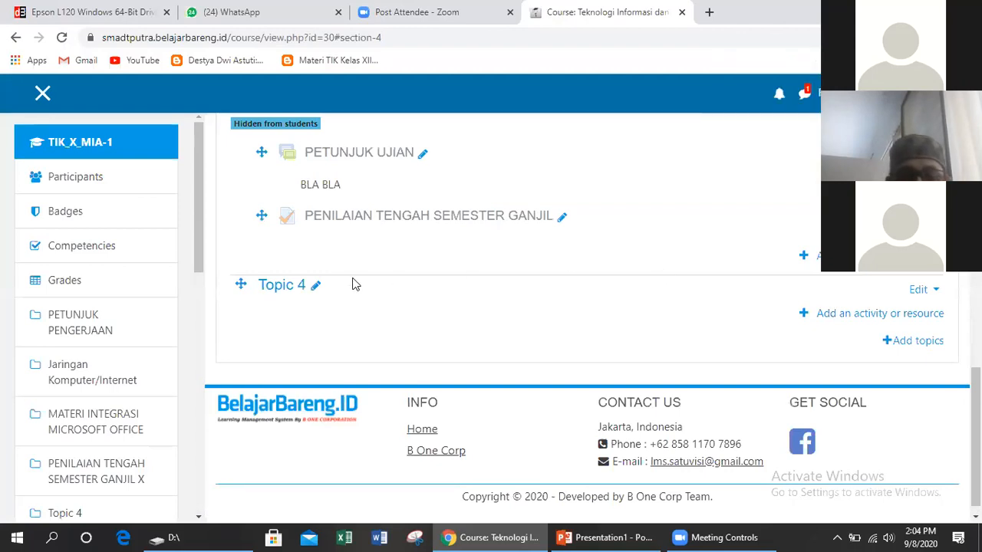
Open Topic 4's edit form and enable a custom section name
left_click(932, 295)
left_click(865, 295)
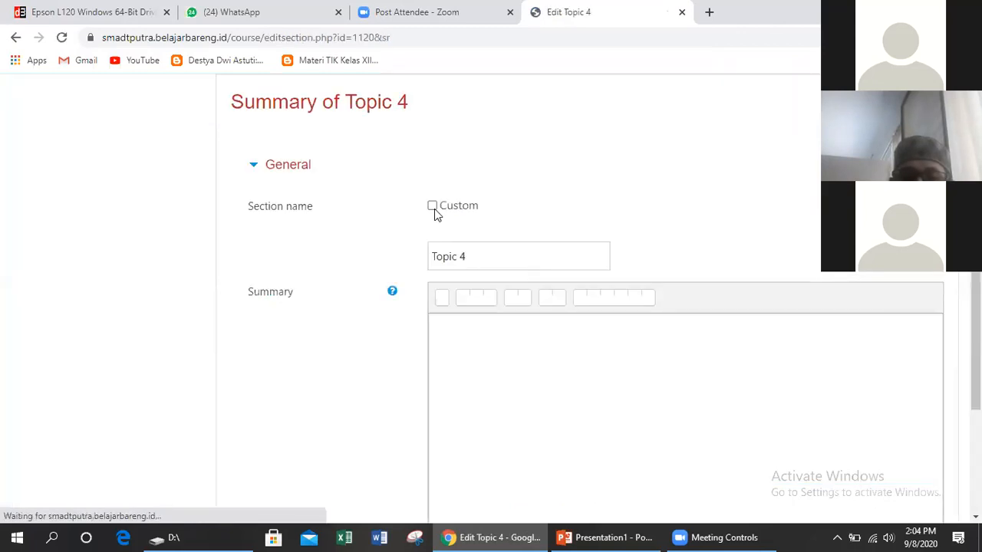
left_click(433, 206)
left_click(475, 253)
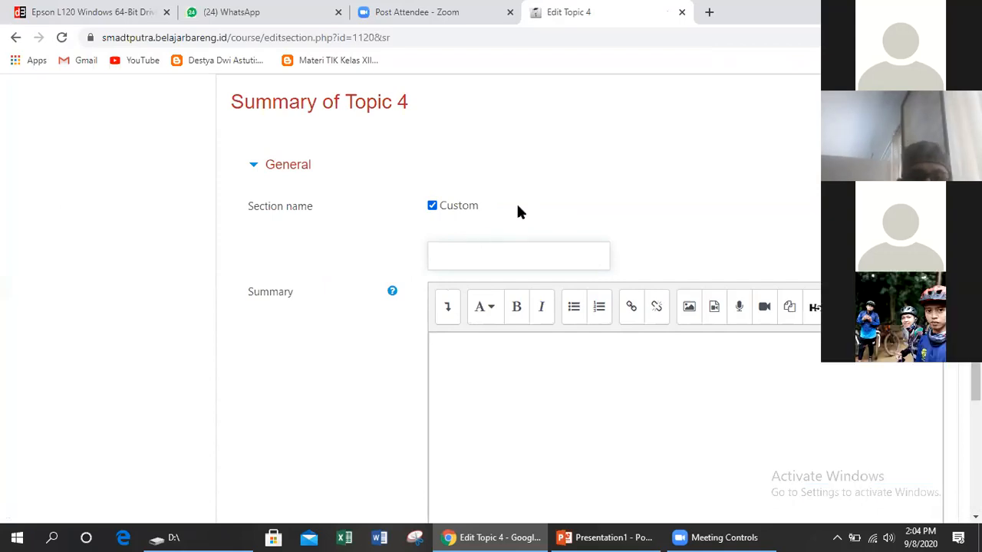
Name the section 'PTS - TIK X' and save it
type("pem")
key("BackSpace")
key("BackSpace")
key("BackSpace")
type("p")
key("BackSpace")
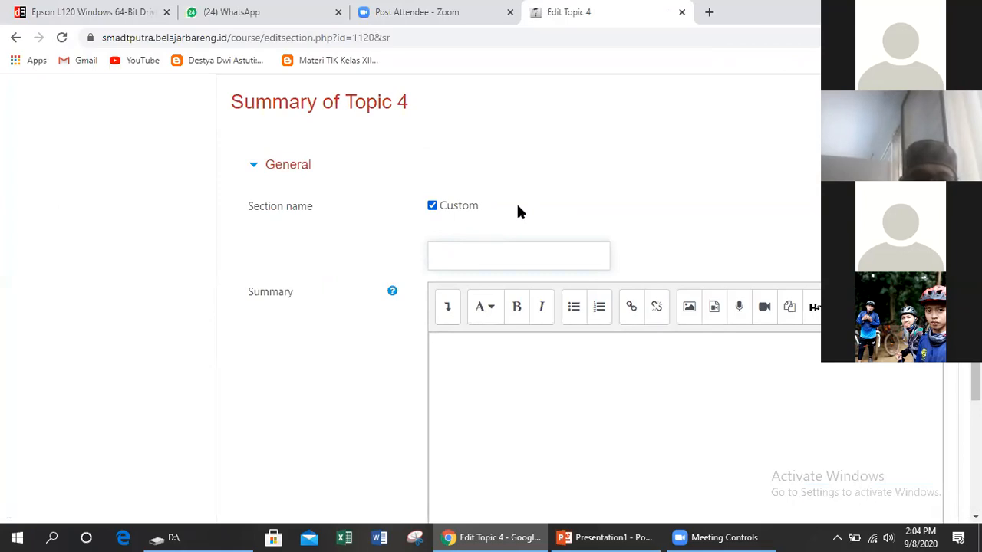
type("pt")
key("BackSpace")
key("BackSpace")
type("PTS -")
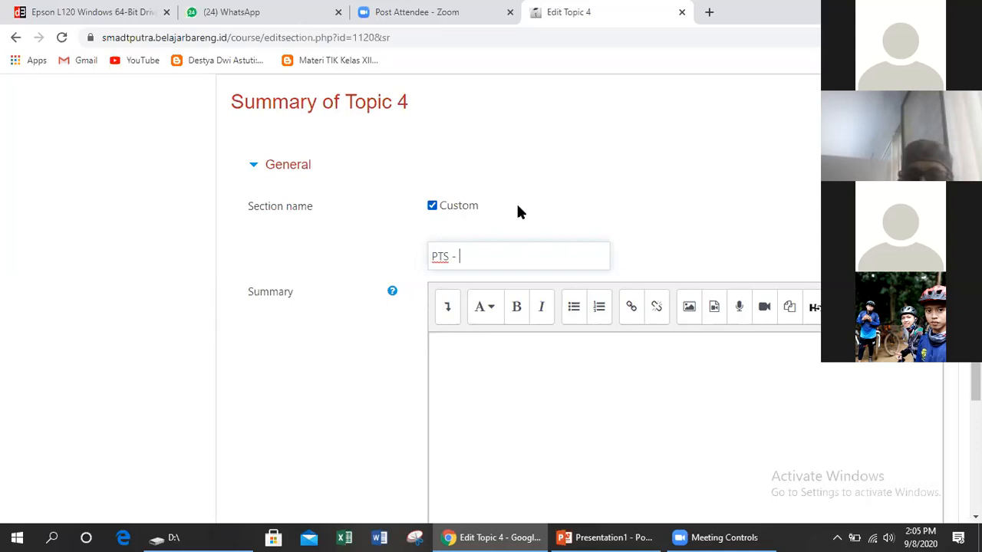
type(" TIK")
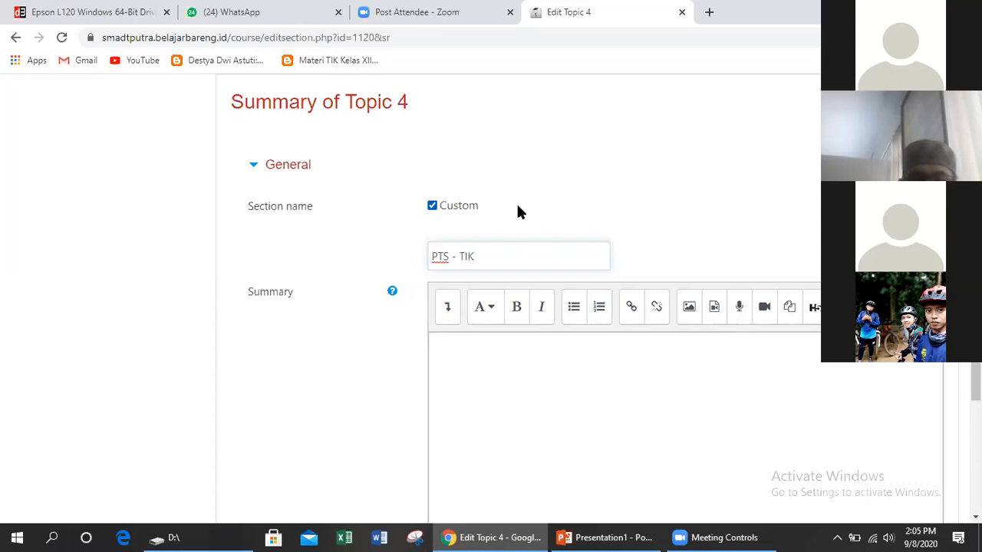
type(" X")
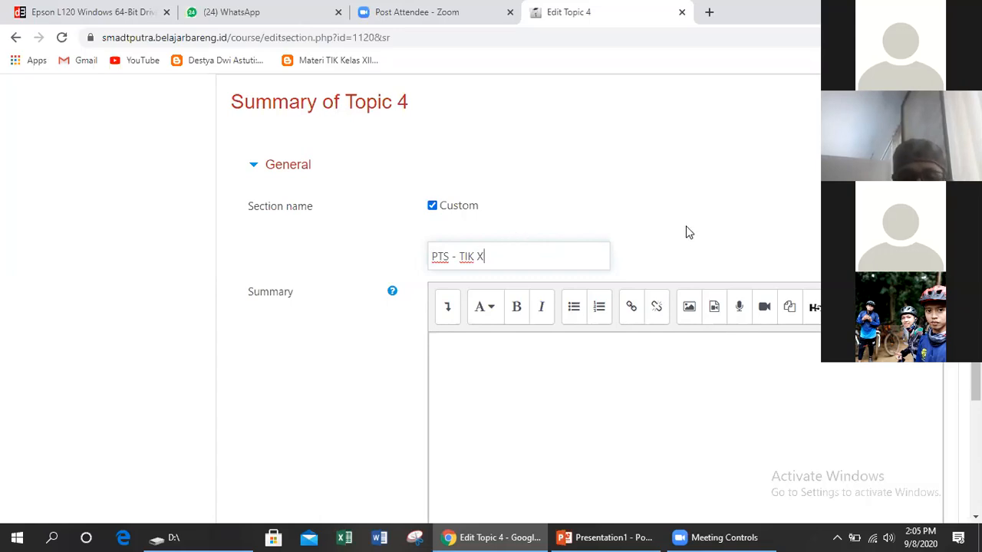
scroll(687, 230, "down", 2)
left_click(481, 481)
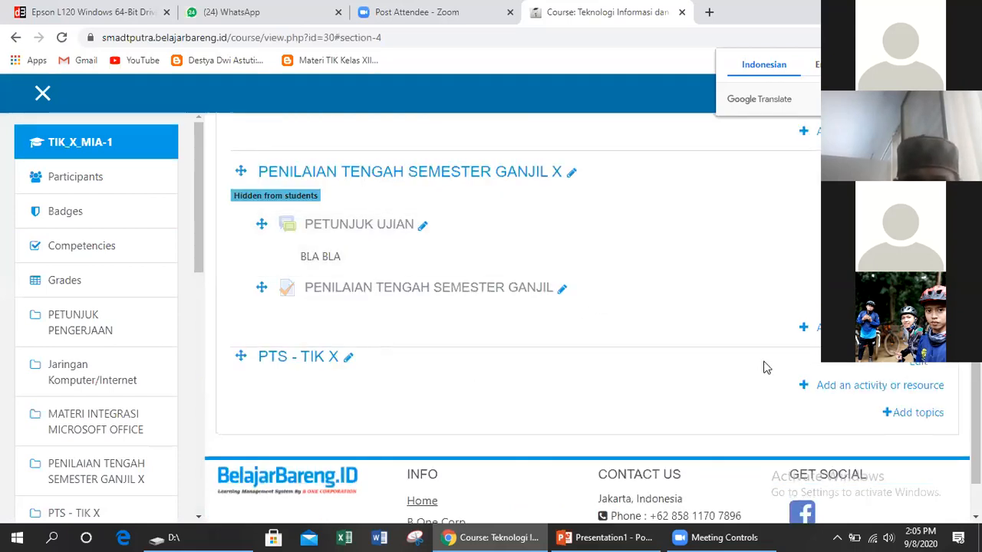
Add a Quiz activity to the PTS - TIK X section from the activity chooser
left_click(856, 386)
left_click_drag(464, 221, 472, 297)
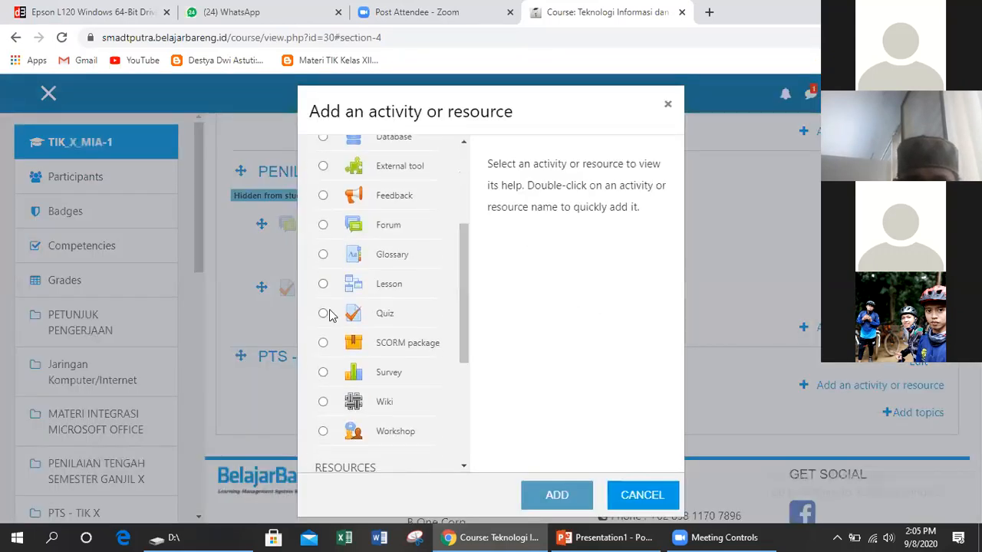
left_click(326, 315)
left_click(547, 495)
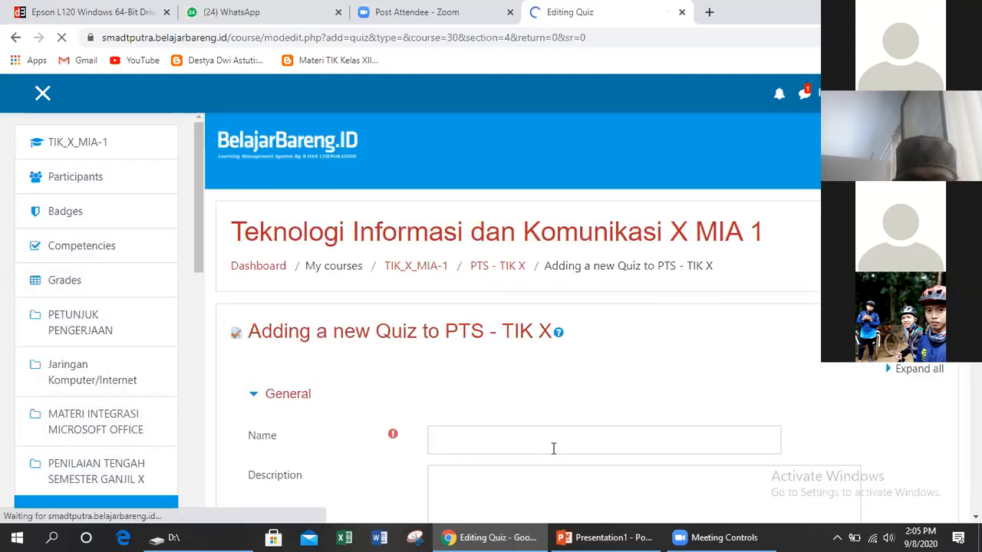
Enter 'PTS - TIK X' as the quiz name
scroll(583, 368, "down", 1)
left_click(558, 363)
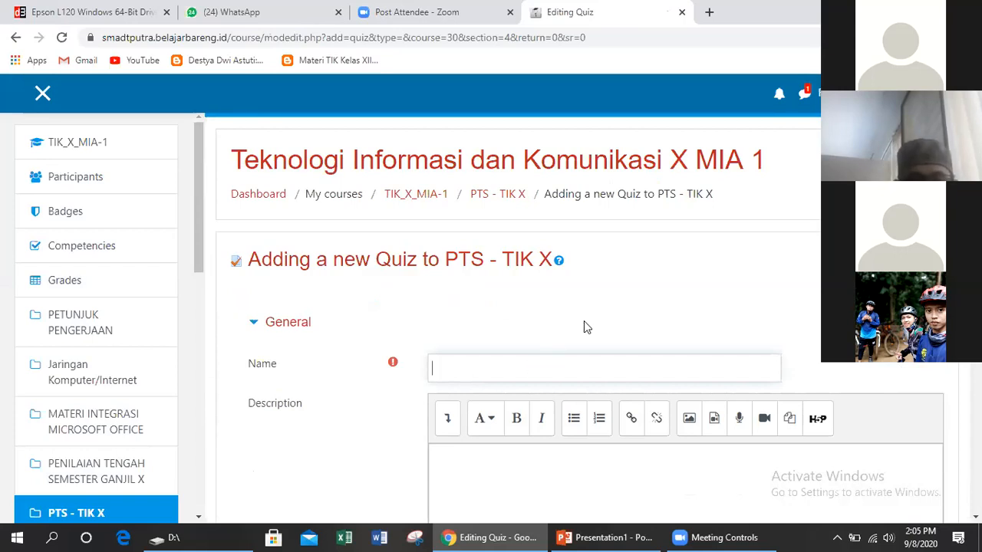
type("PTS - ")
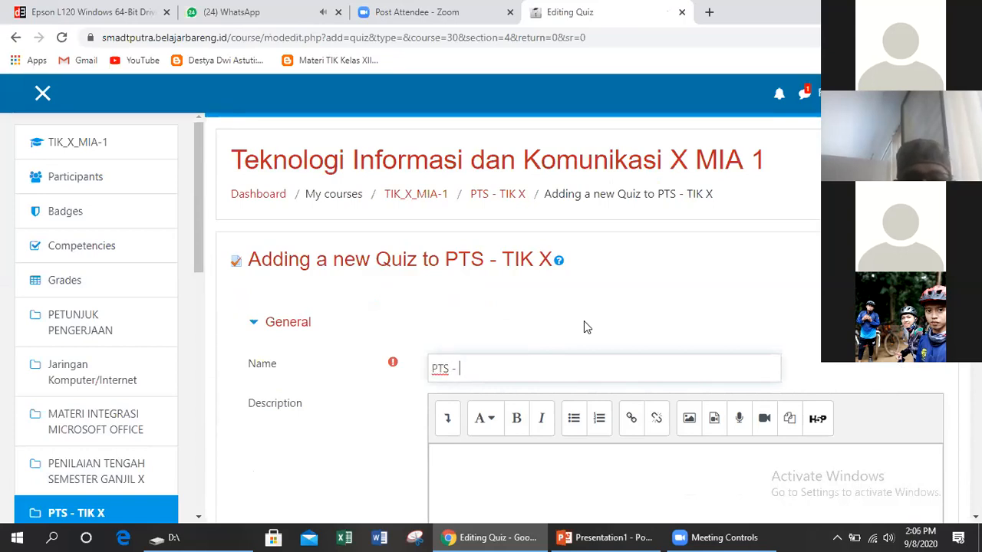
type("TIK X")
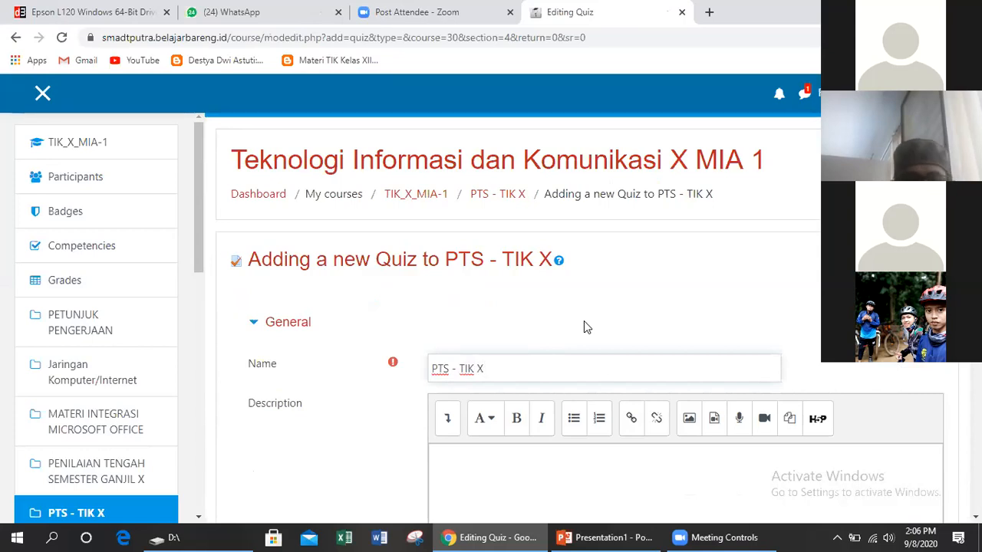
Write the description 'INI PENTUNJUK KHUSUS' and display it on the course page
scroll(584, 328, "down", 1)
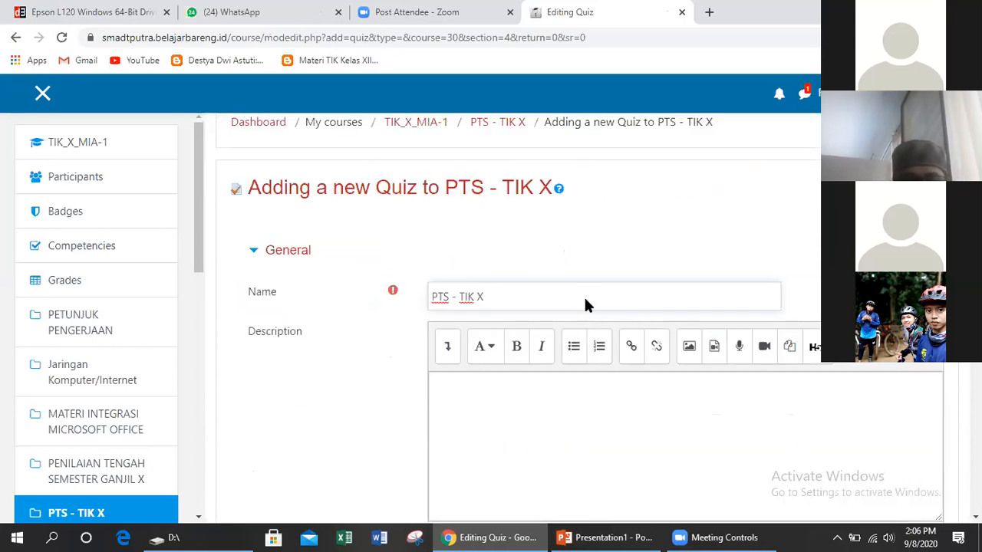
scroll(580, 216, "down", 2)
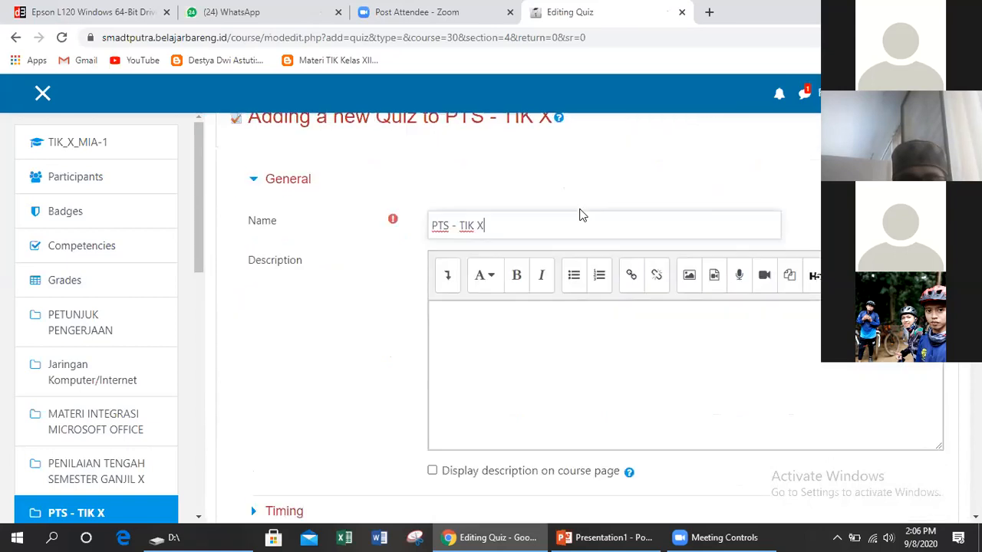
left_click(511, 277)
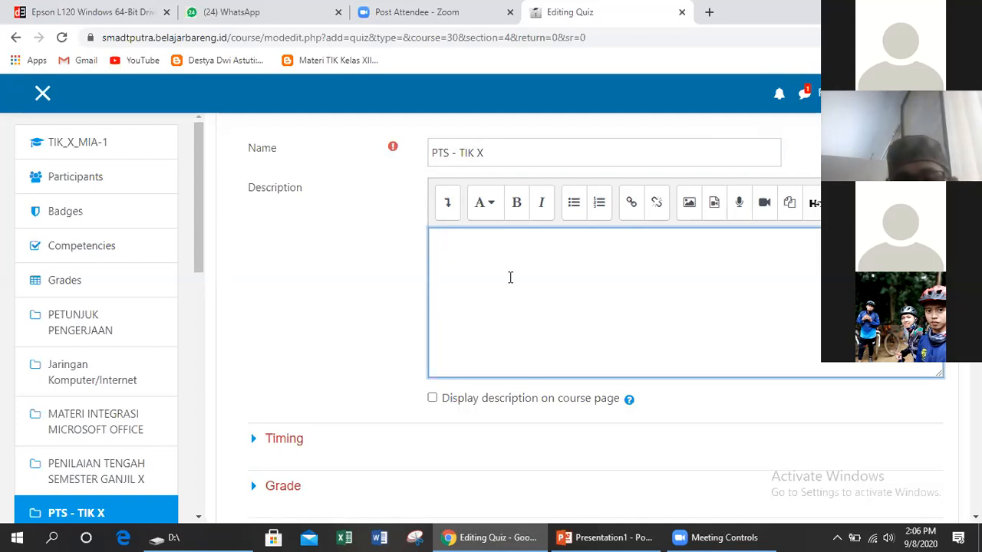
scroll(507, 277, "up", 2)
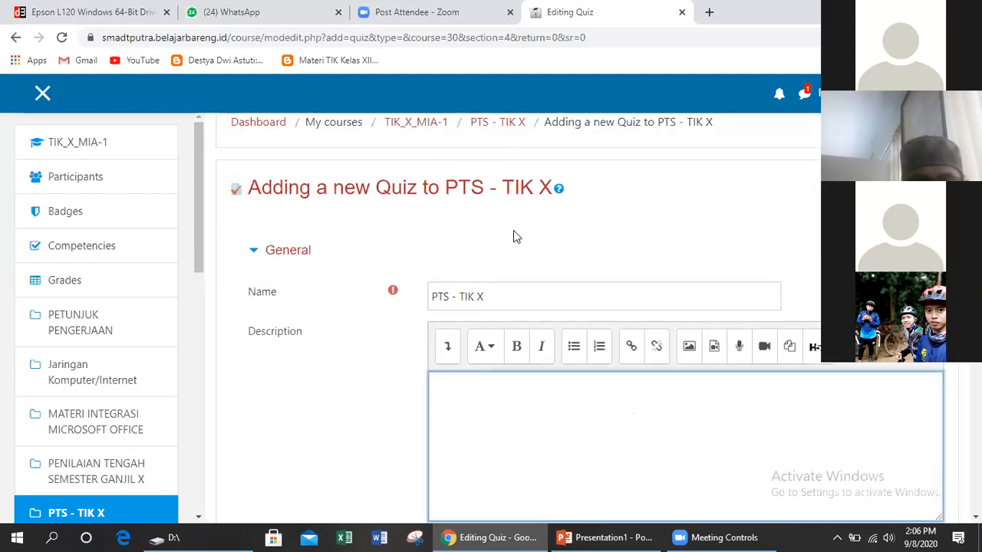
scroll(515, 230, "down", 4)
scroll(518, 246, "up", 2)
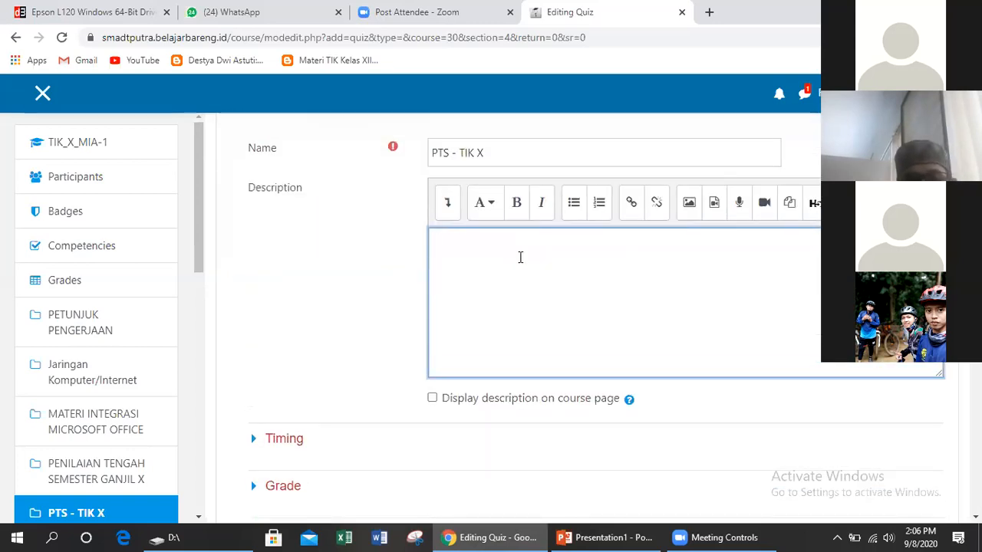
type("I PENTUNJUK KHUS")
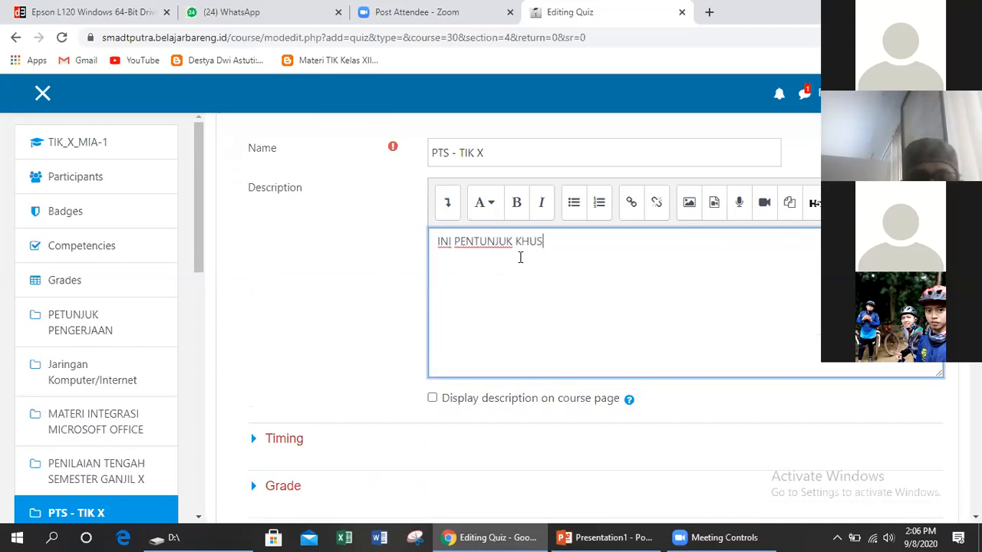
type("US")
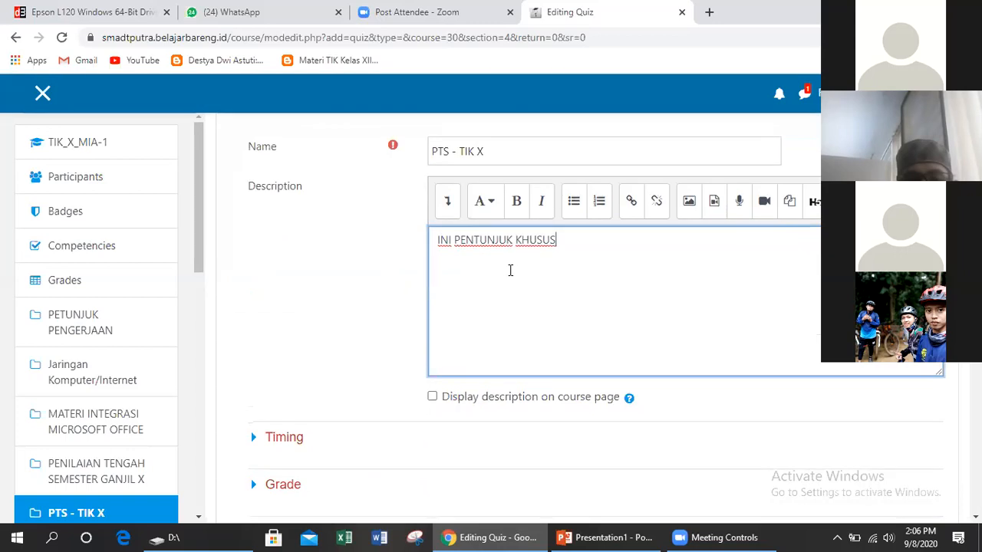
scroll(509, 270, "down", 2)
left_click(433, 255)
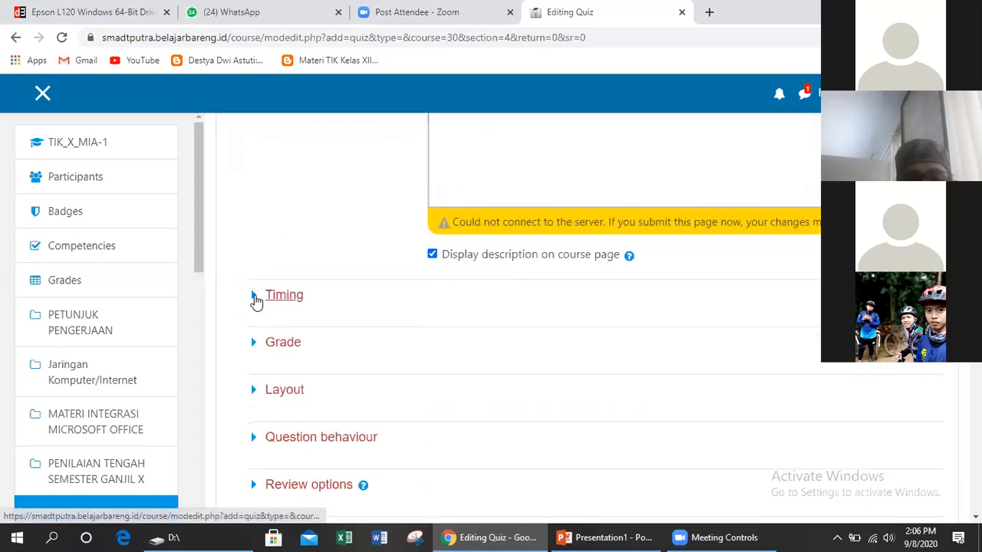
In Timing, enable the open and close dates and set both days to 19
left_click(256, 299)
scroll(341, 276, "up", 2)
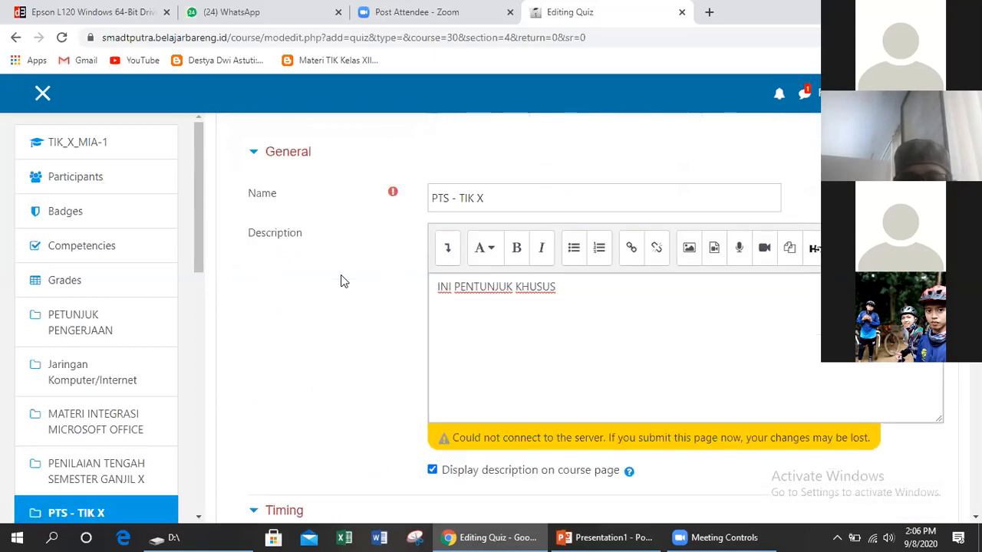
scroll(340, 275, "down", 2)
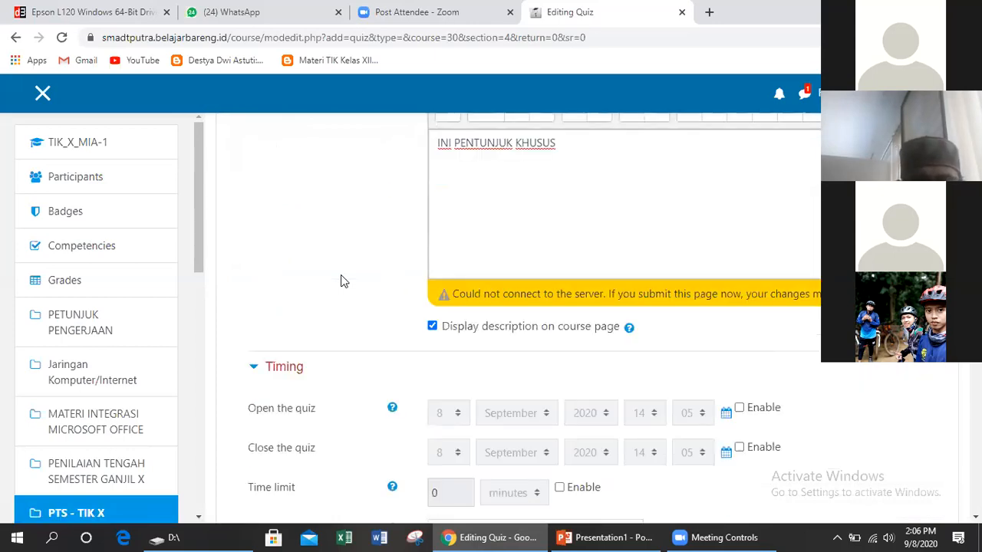
scroll(340, 274, "down", 1)
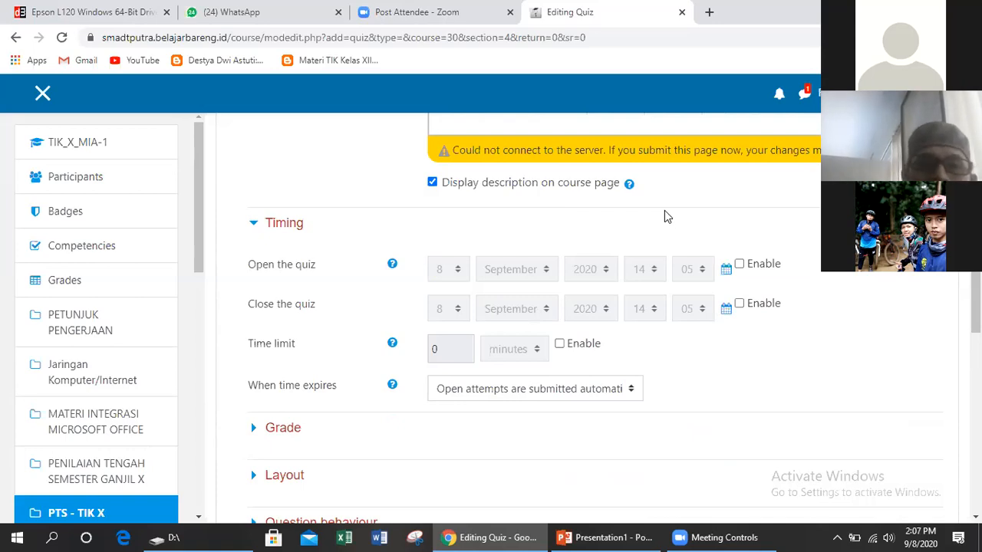
left_click(739, 264)
left_click(739, 304)
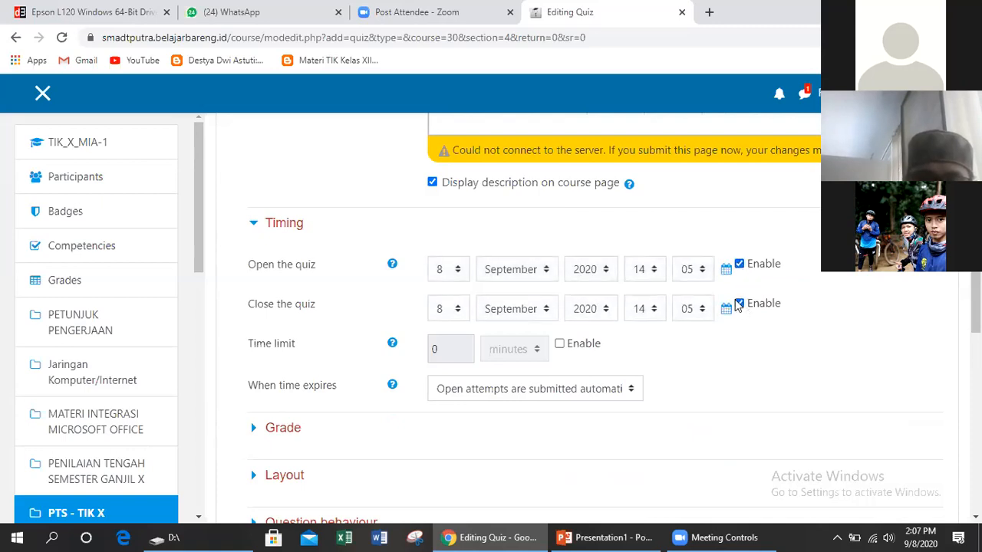
left_click(458, 270)
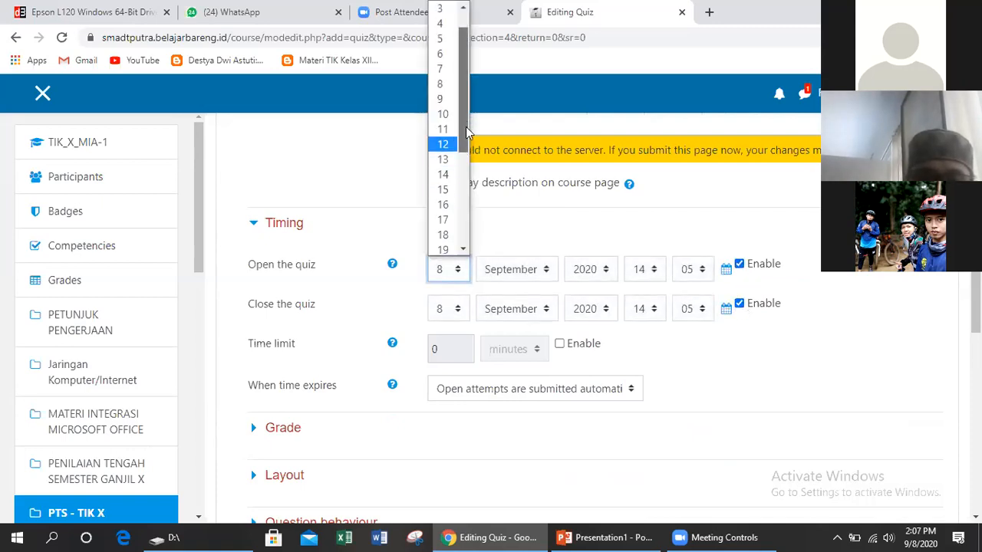
scroll(464, 149, "down", 2)
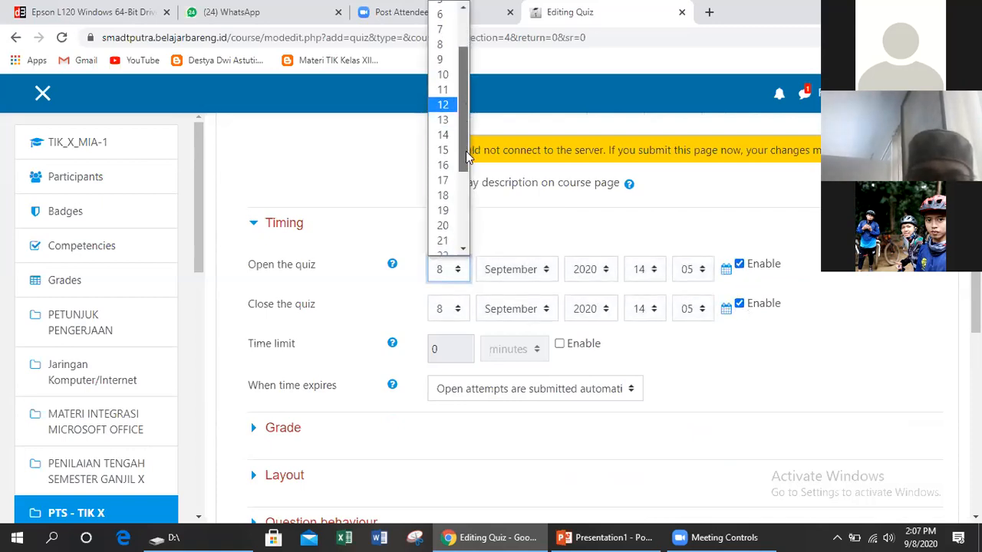
left_click(449, 211)
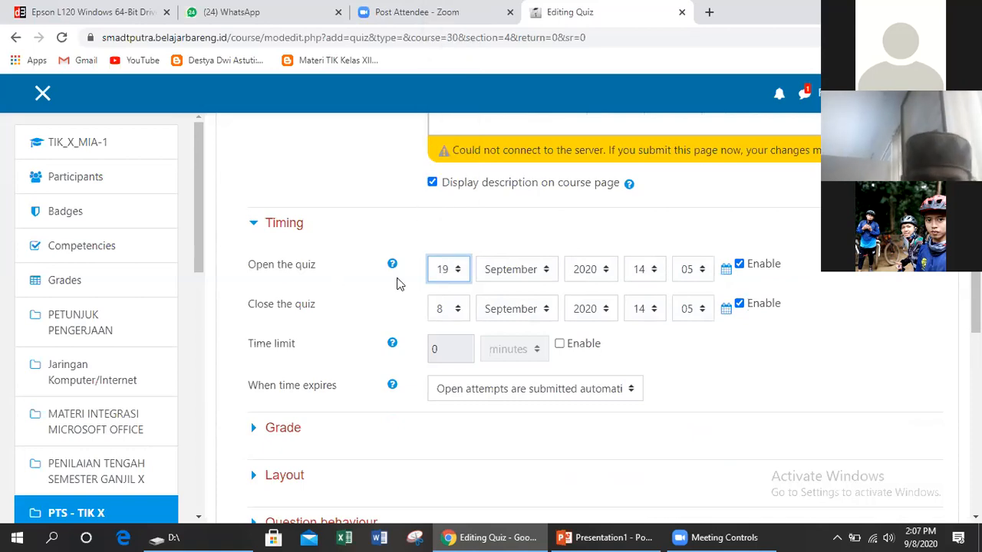
left_click(461, 313)
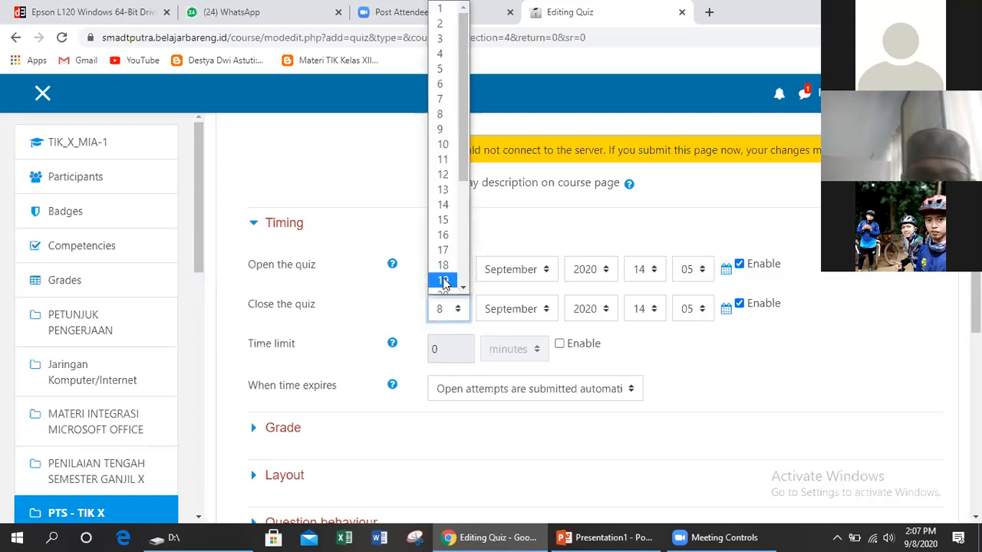
left_click(444, 280)
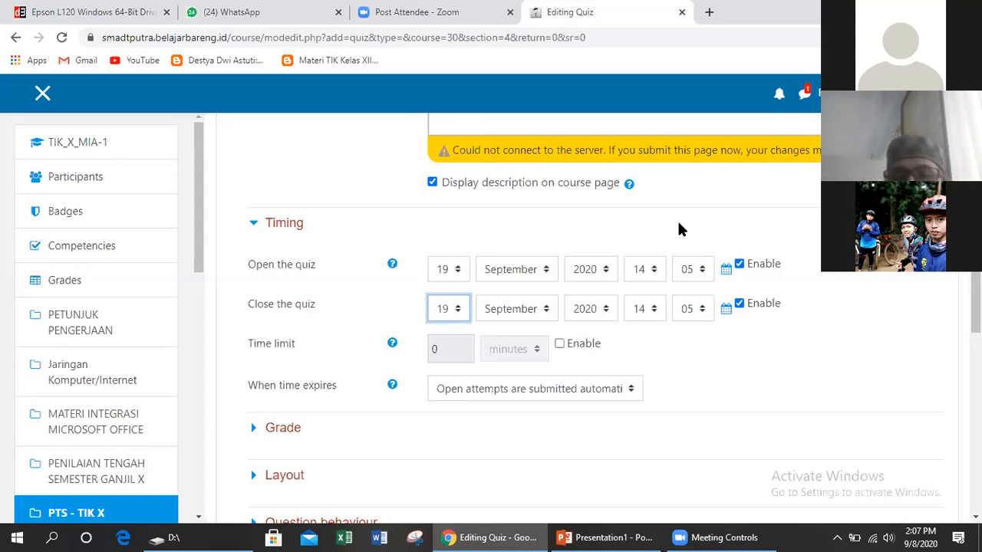
Set the opening time to 08:00 and the closing time to 16:00
left_click(654, 271)
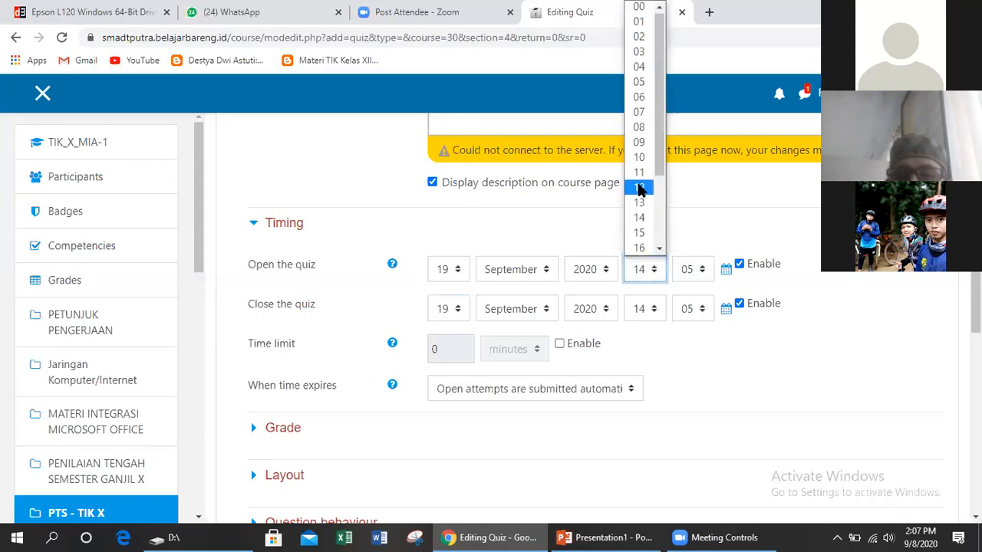
left_click(639, 127)
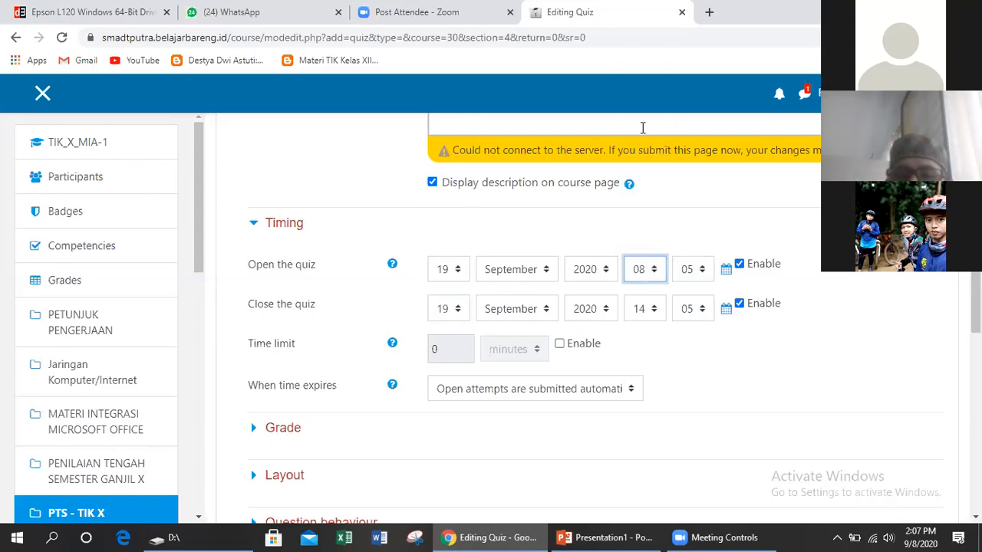
left_click(709, 272)
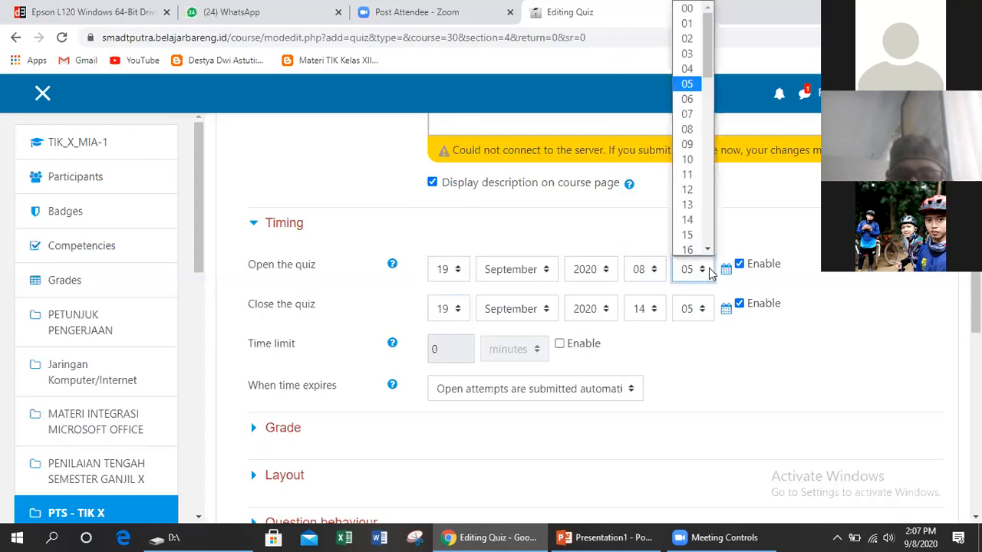
left_click(688, 129)
left_click(649, 308)
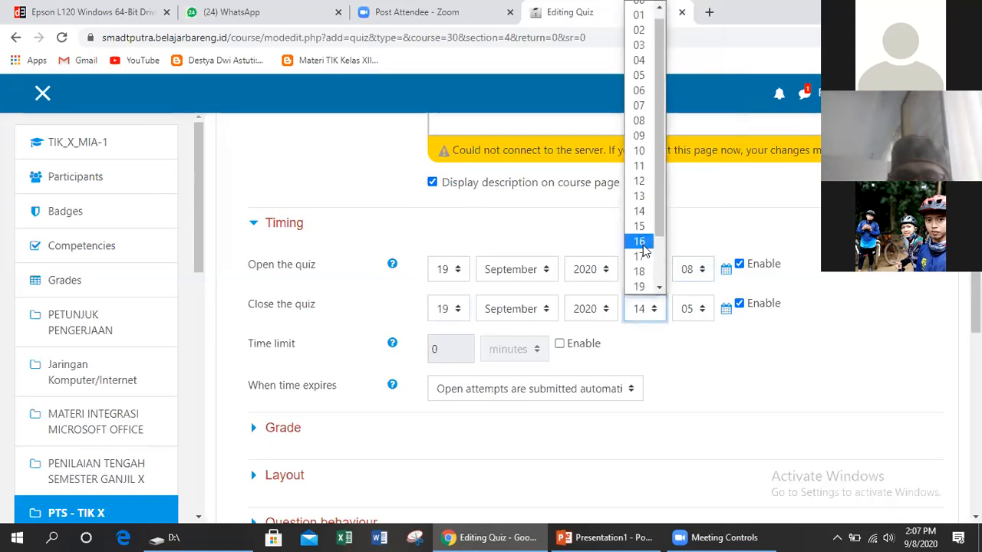
left_click(643, 245)
left_click(696, 308)
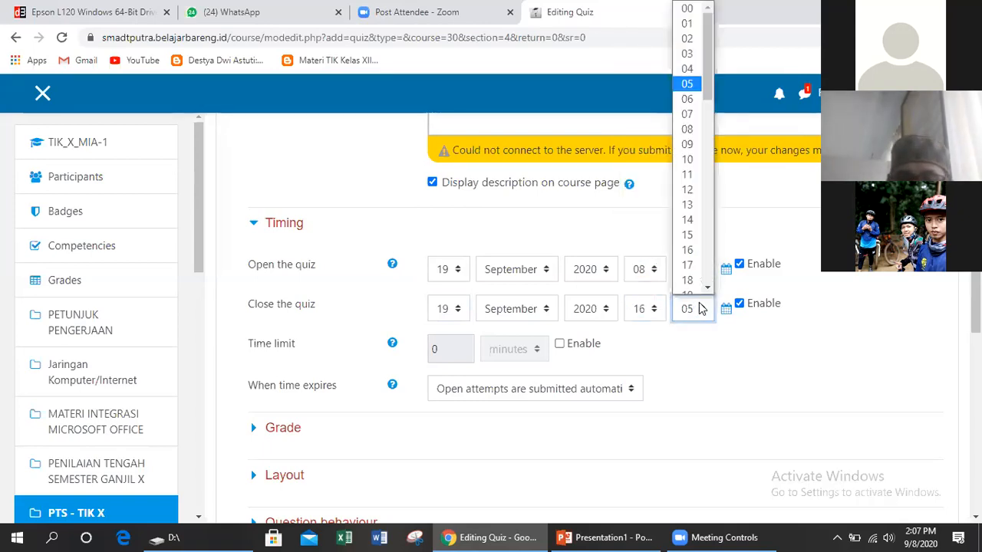
left_click_drag(709, 85, 709, 83)
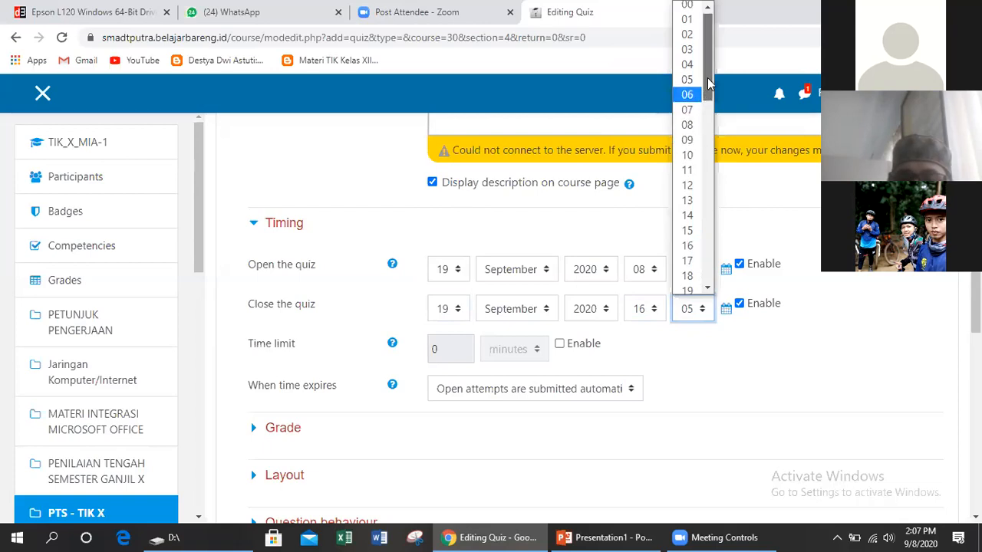
left_click(687, 6)
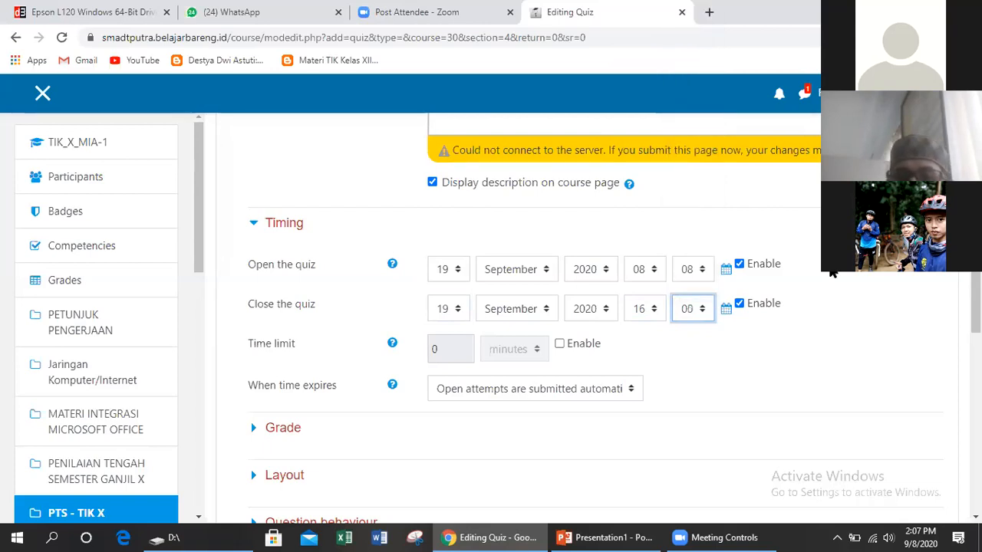
left_click(701, 270)
left_click_drag(709, 72, 707, 39)
left_click(690, 7)
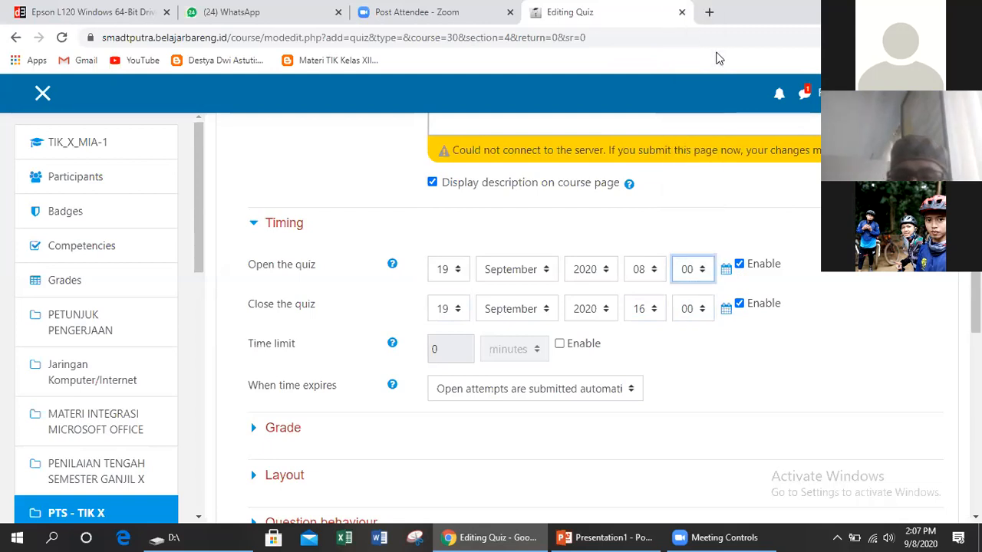
left_click(864, 304)
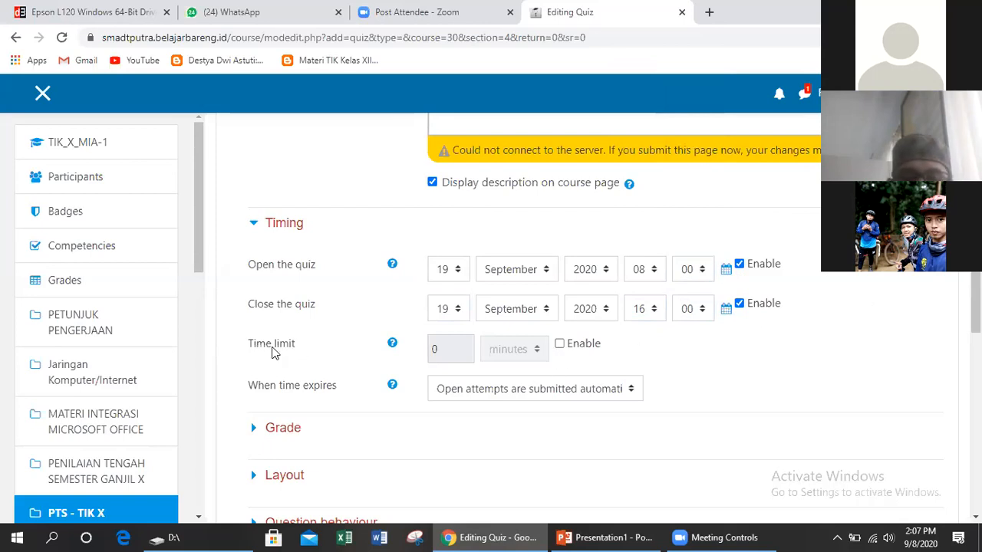
left_click(561, 345)
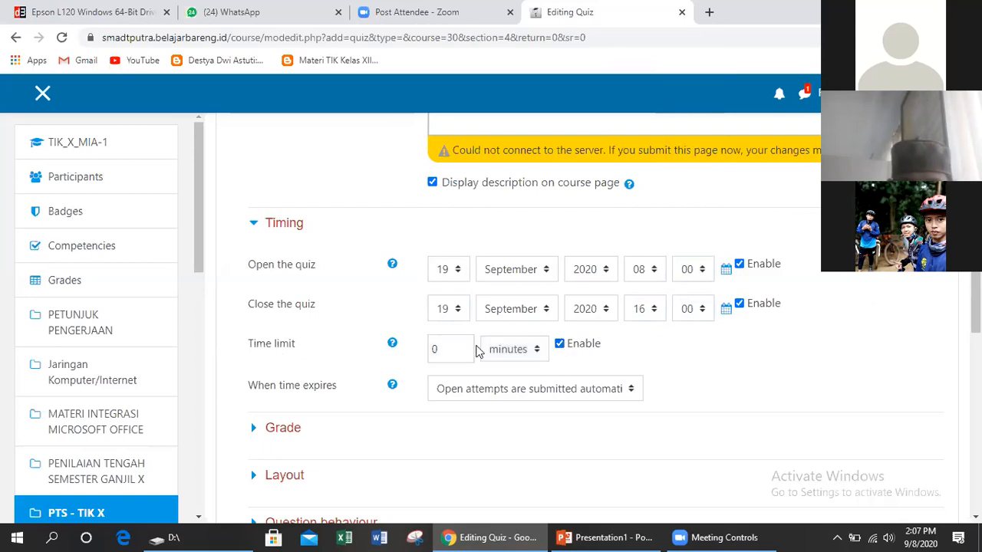
double_click(449, 351)
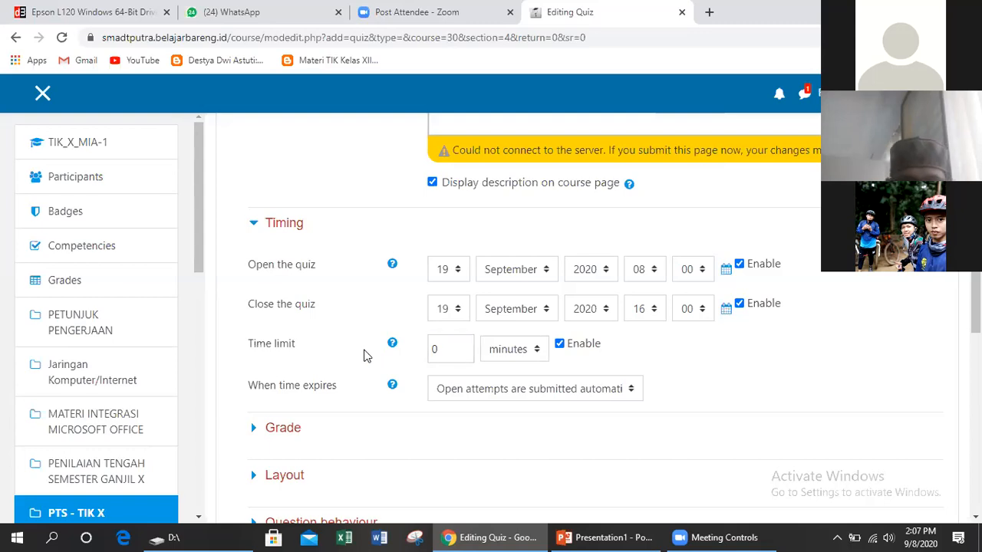
type("60")
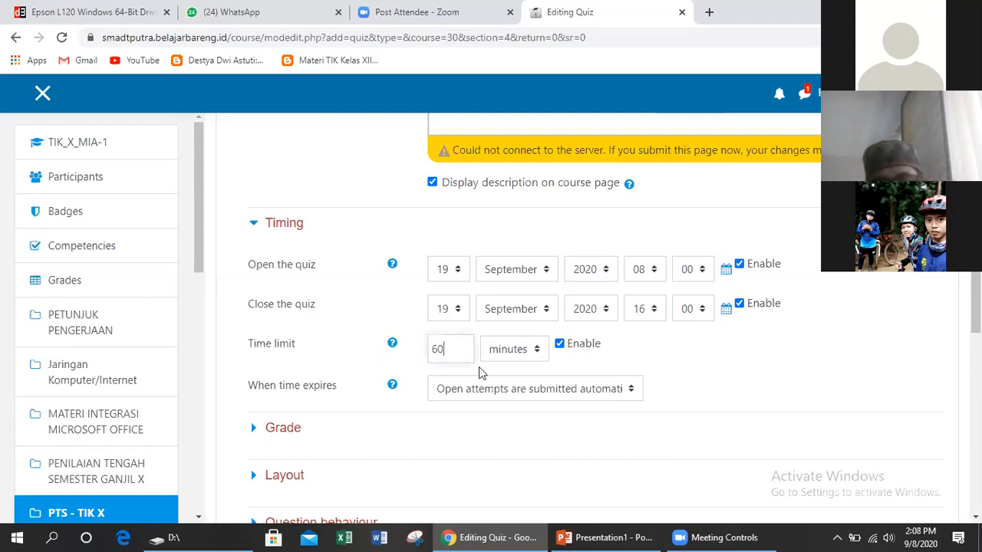
triple_click(756, 360)
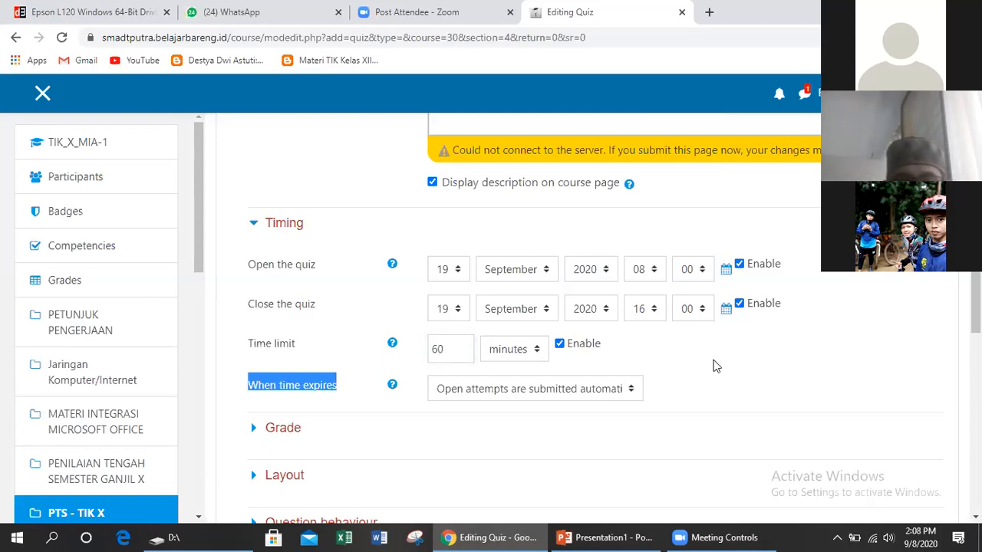
left_click(721, 360)
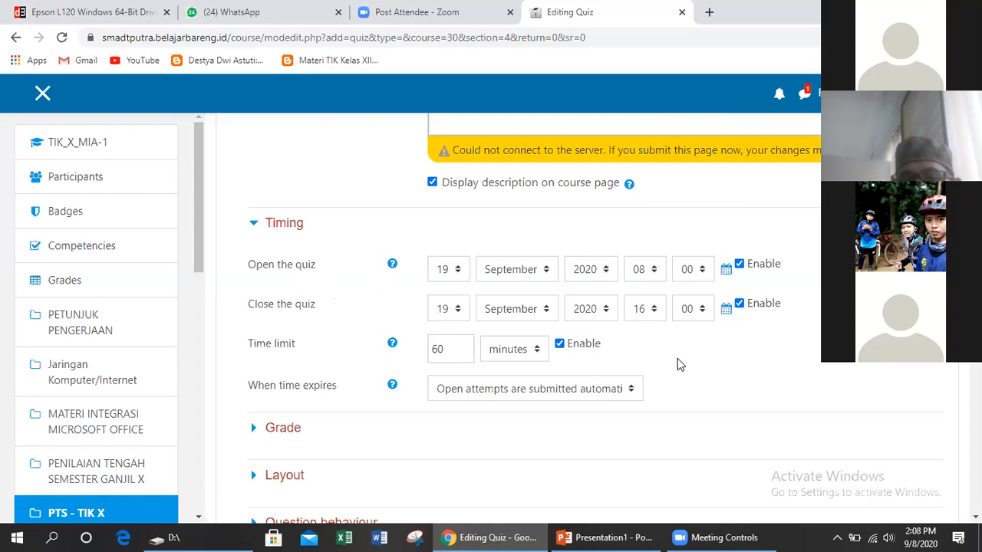
scroll(678, 359, "up", 7)
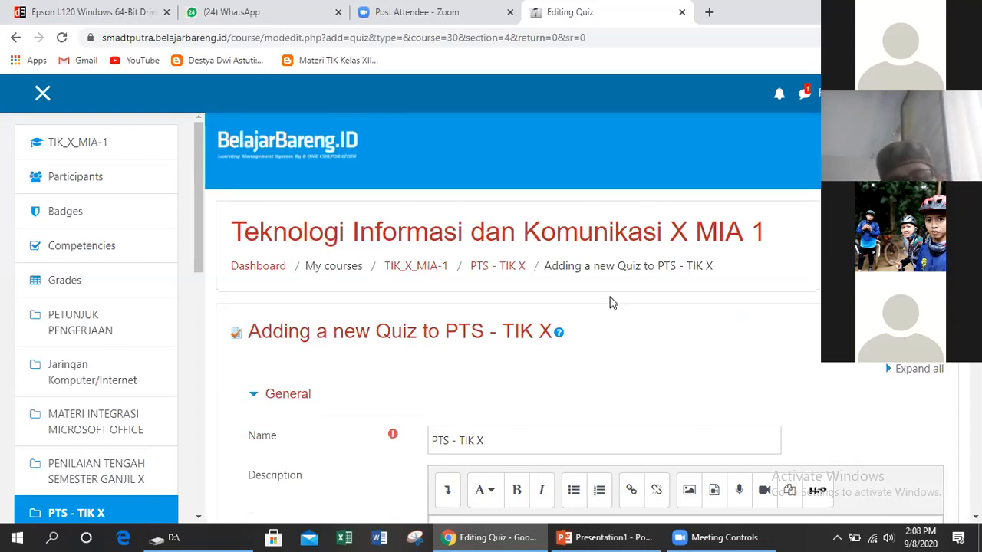
scroll(603, 343, "down", 8)
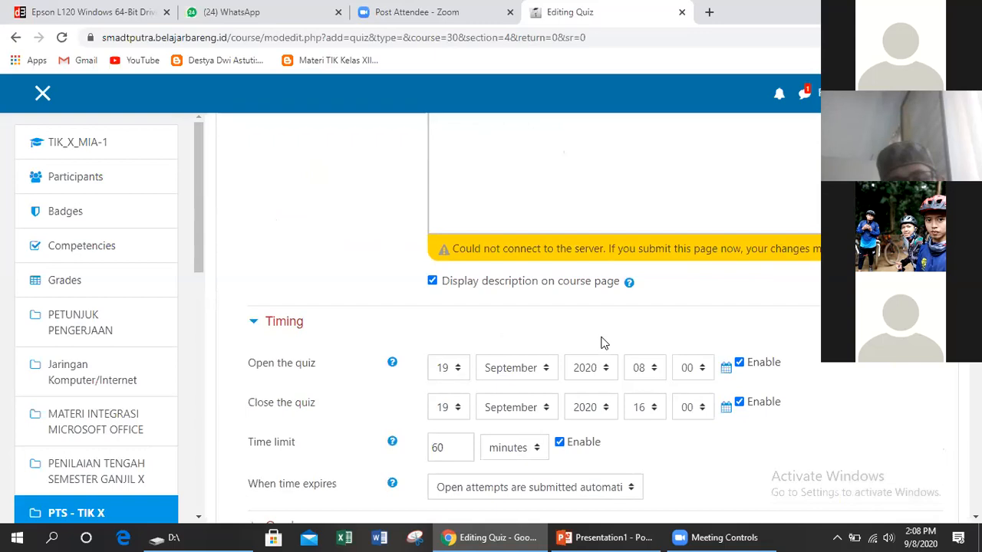
scroll(602, 343, "down", 2)
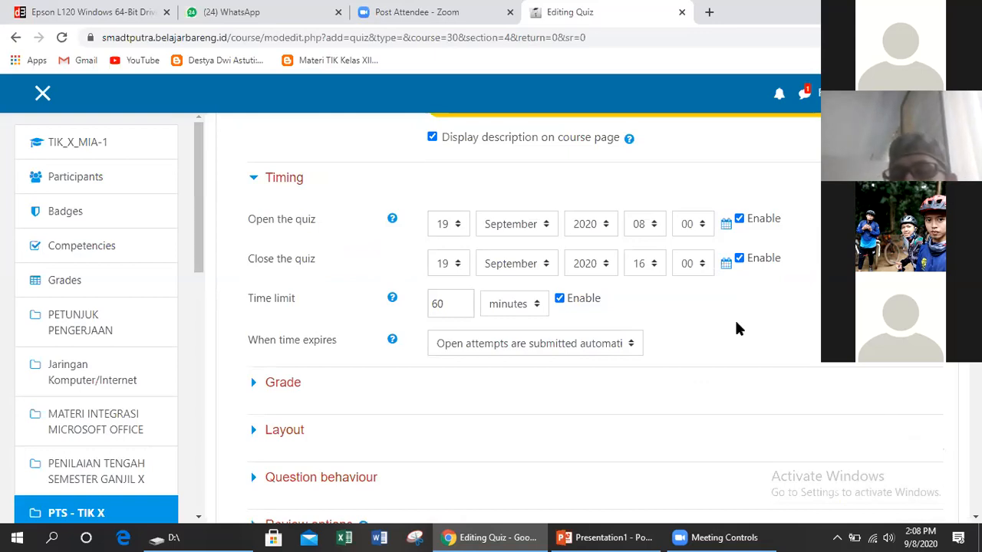
scroll(735, 329, "up", 2)
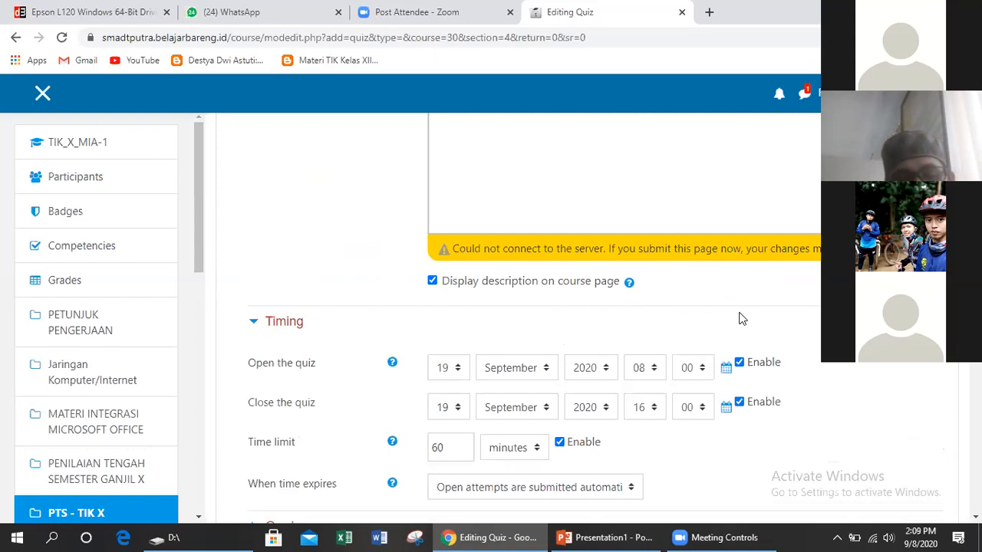
key("F5")
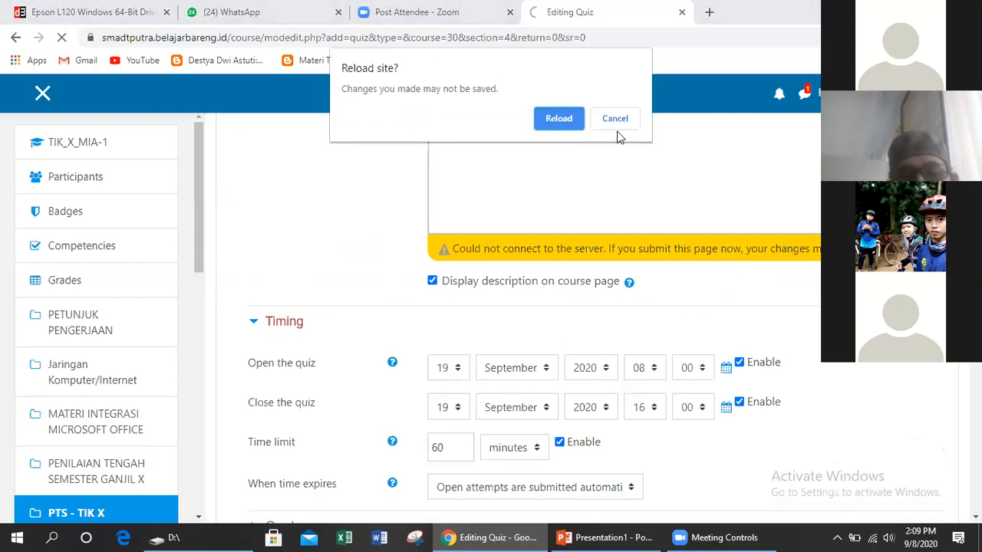
left_click(618, 119)
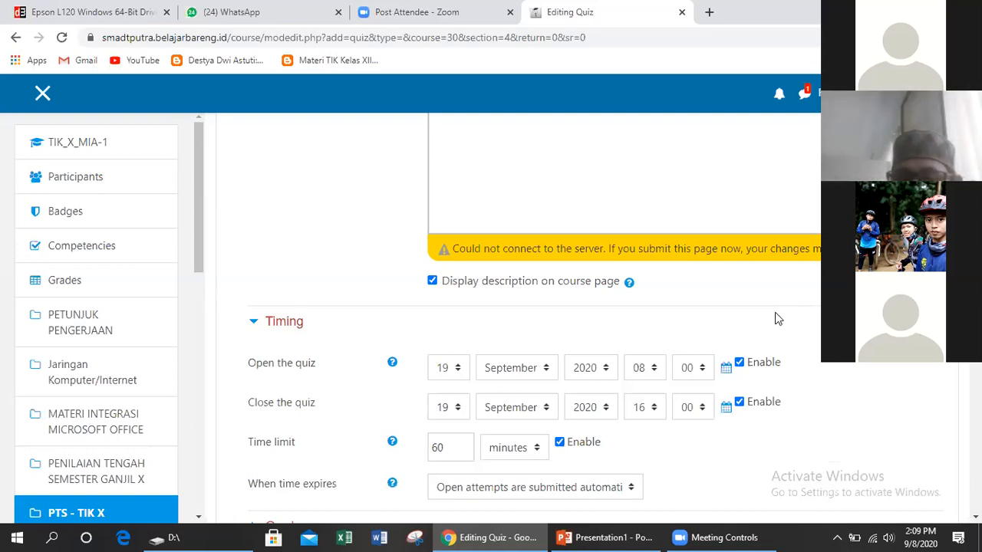
scroll(734, 330, "down", 1)
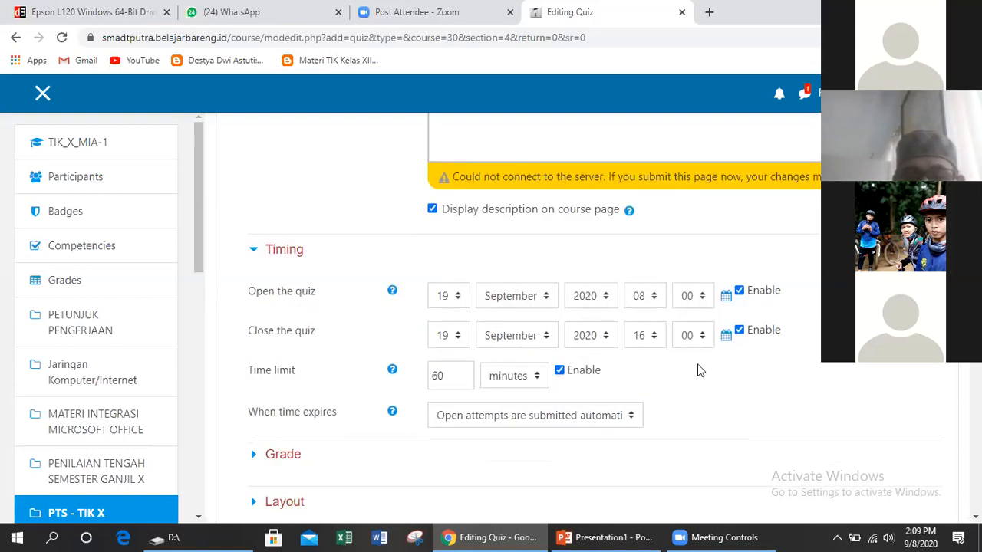
Expand the Grade section to show grade category, grade to pass and attempts allowed
scroll(676, 366, "down", 2)
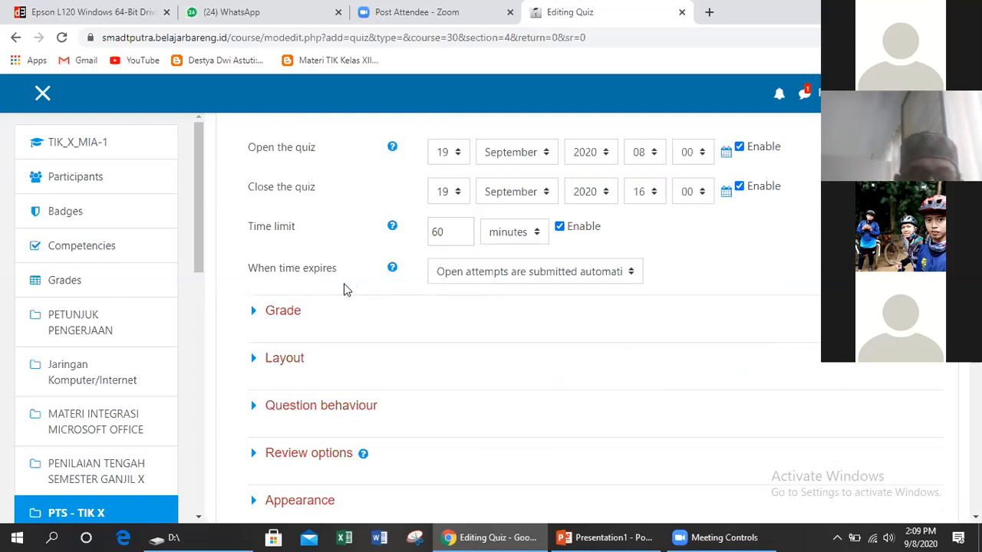
left_click(282, 318)
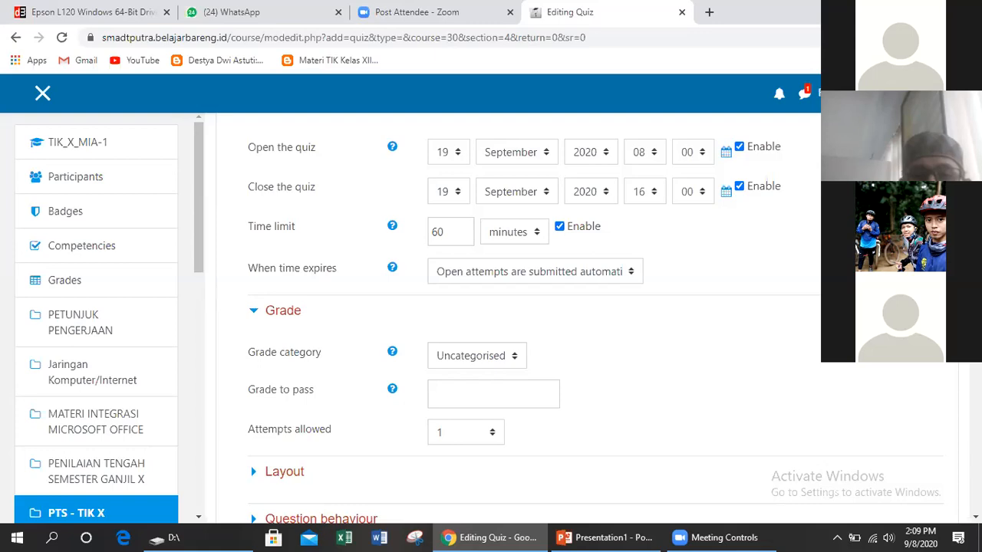
scroll(546, 212, "up", 1)
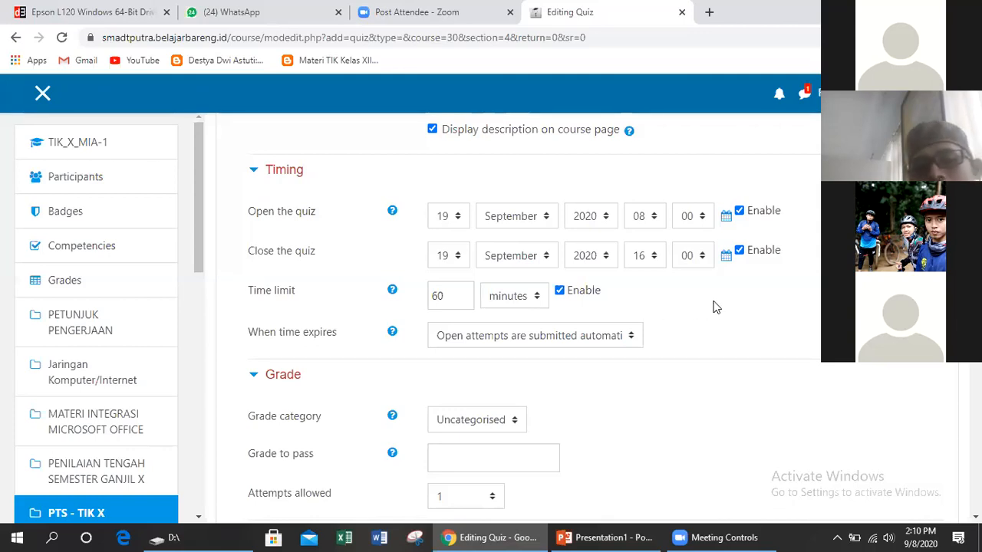
scroll(712, 304, "down", 1)
scroll(712, 304, "down", 1)
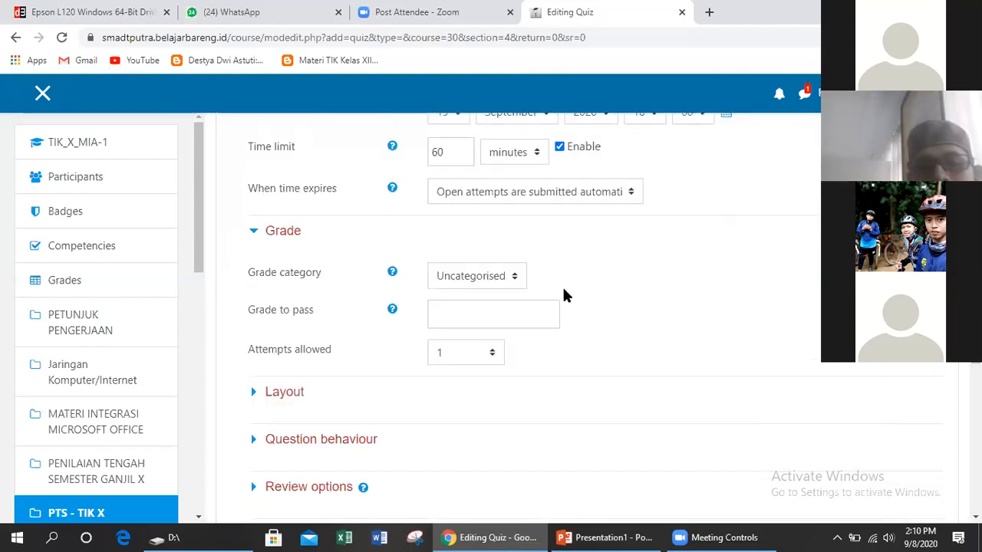
left_click(526, 316)
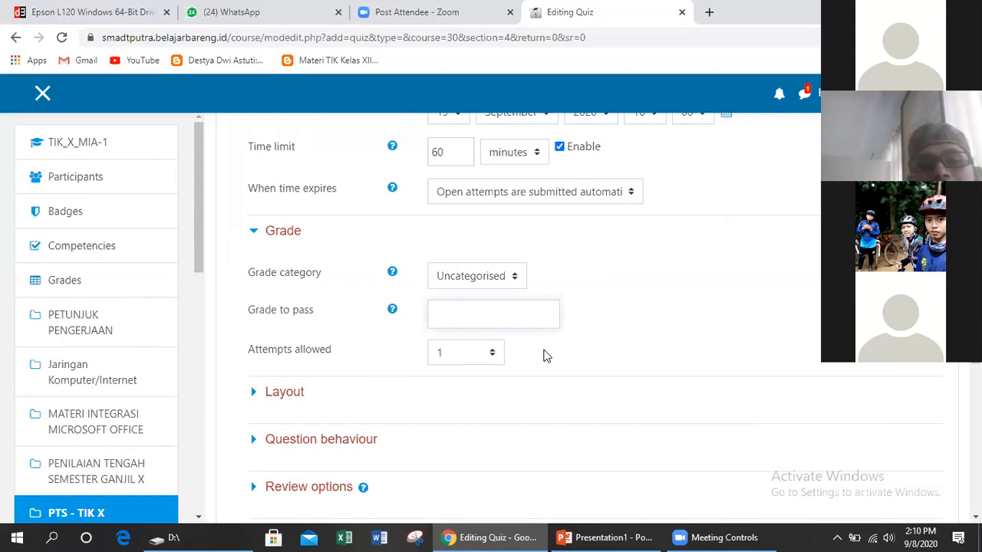
left_click(598, 345)
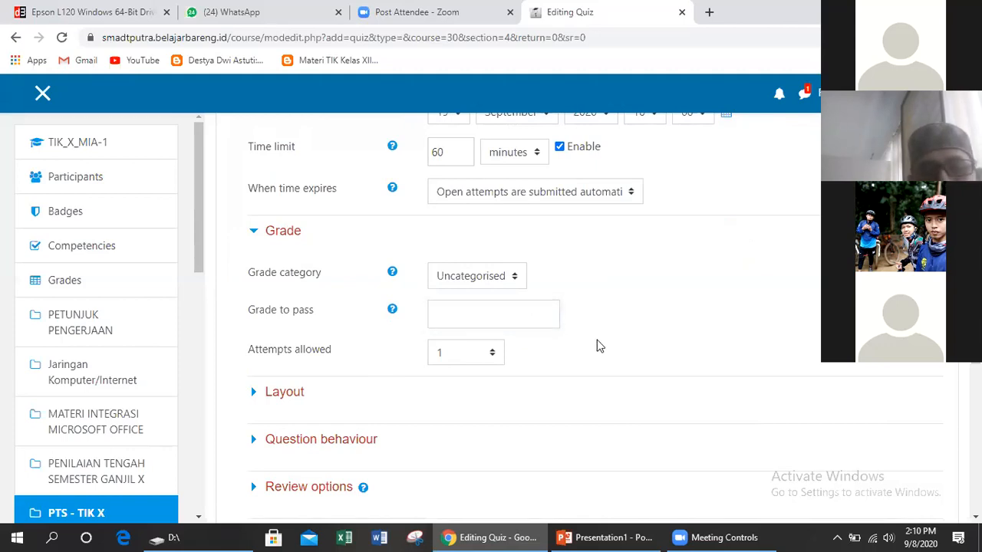
left_click(467, 354)
left_click(626, 264)
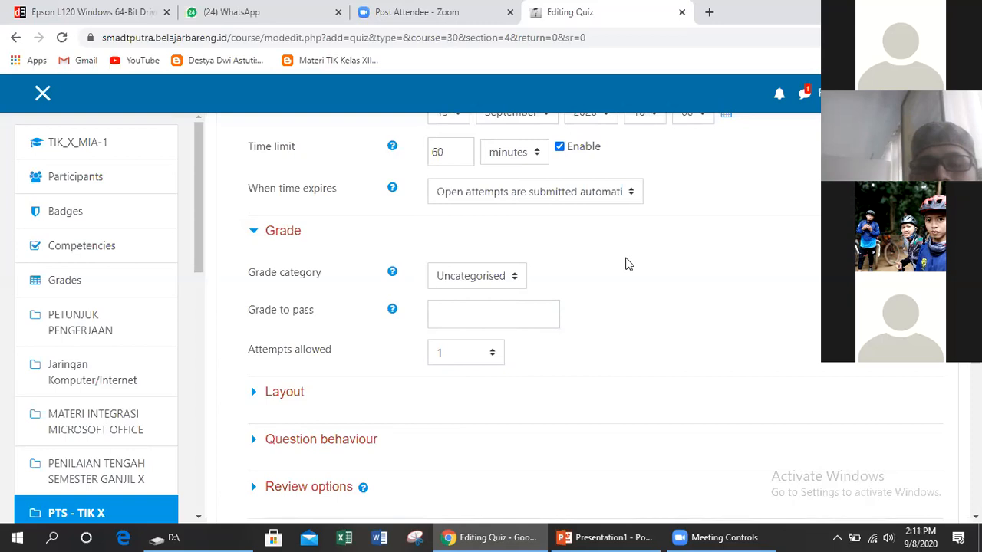
scroll(626, 264, "down", 1)
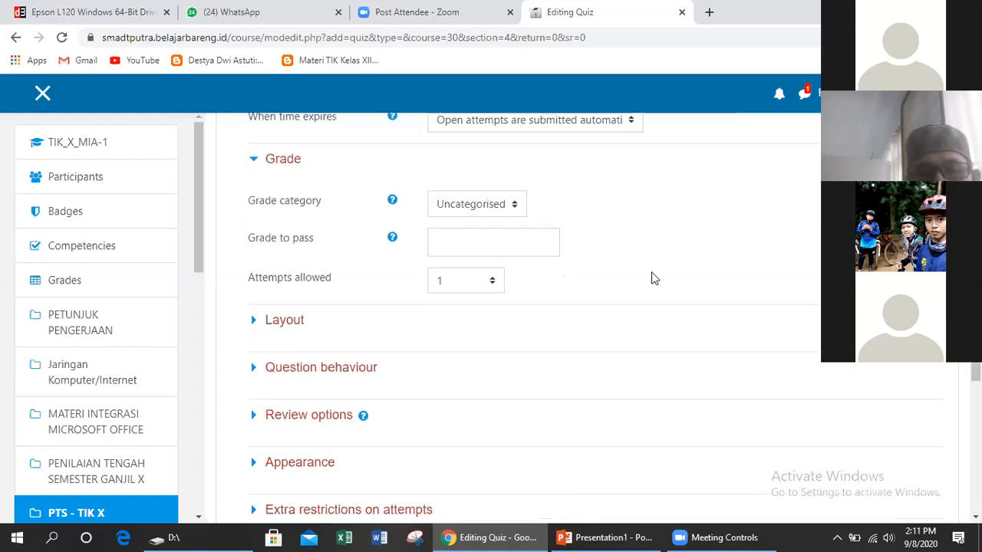
scroll(625, 285, "up", 1)
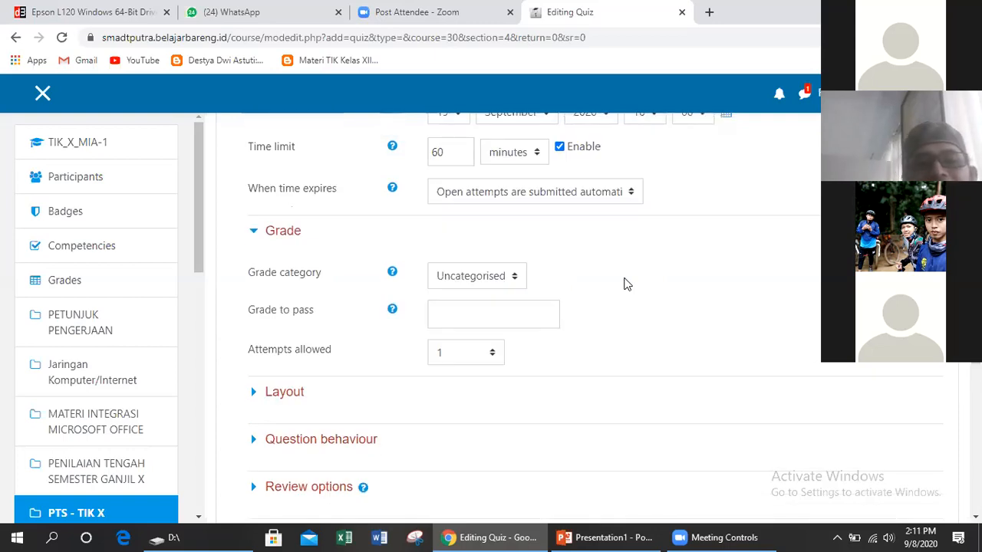
scroll(625, 283, "down", 2)
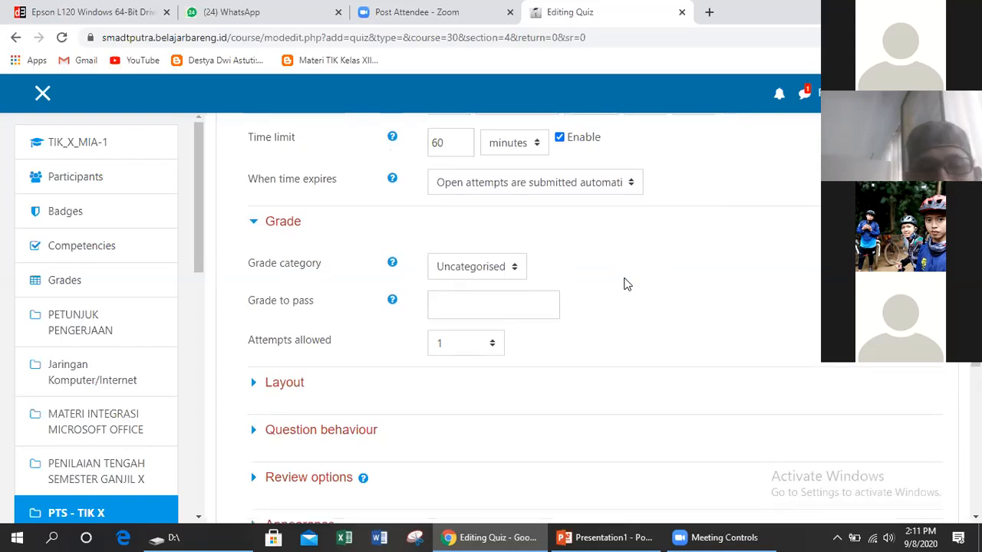
Expand the Layout section, where new page is set to Every question
left_click(299, 256)
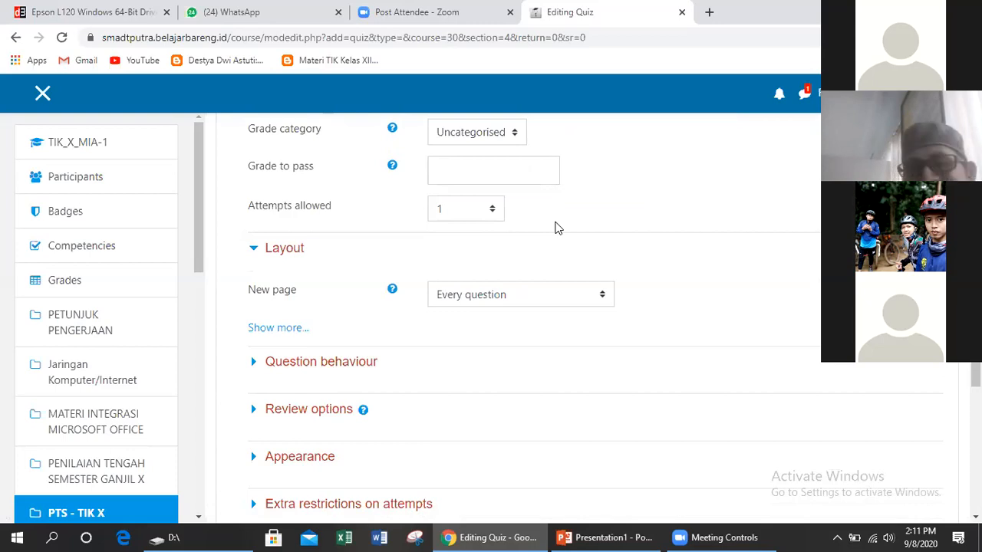
scroll(557, 228, "up", 1)
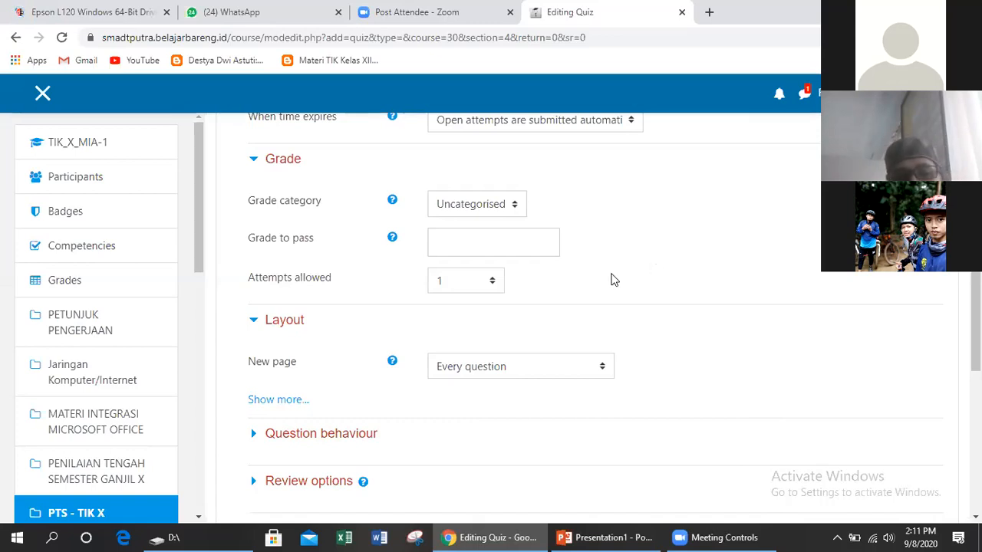
scroll(554, 256, "up", 8)
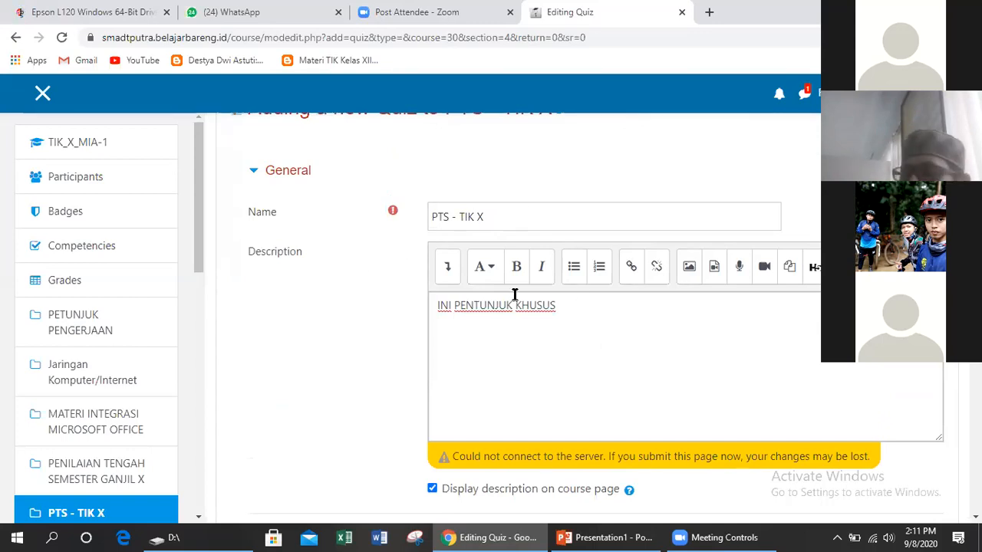
scroll(521, 310, "down", 2)
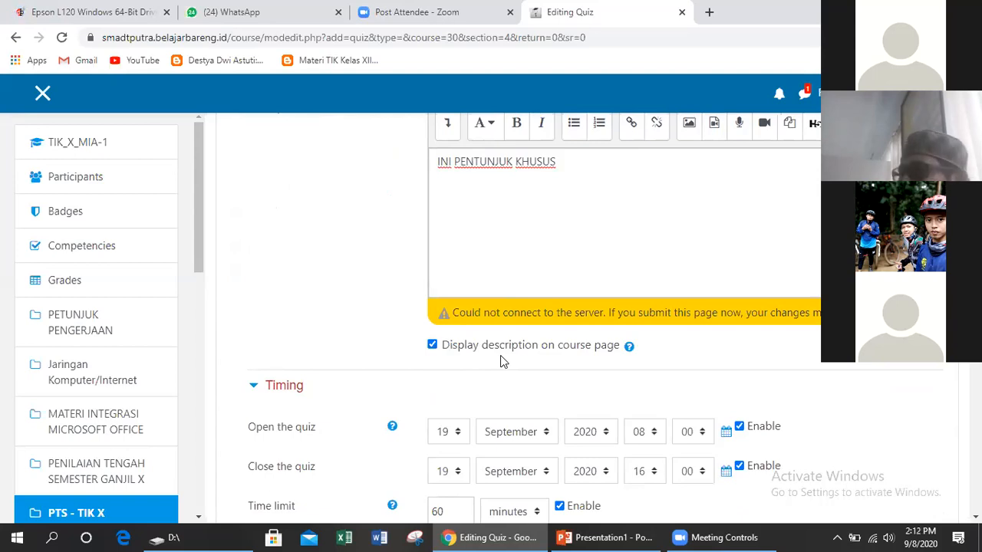
scroll(500, 361, "down", 1)
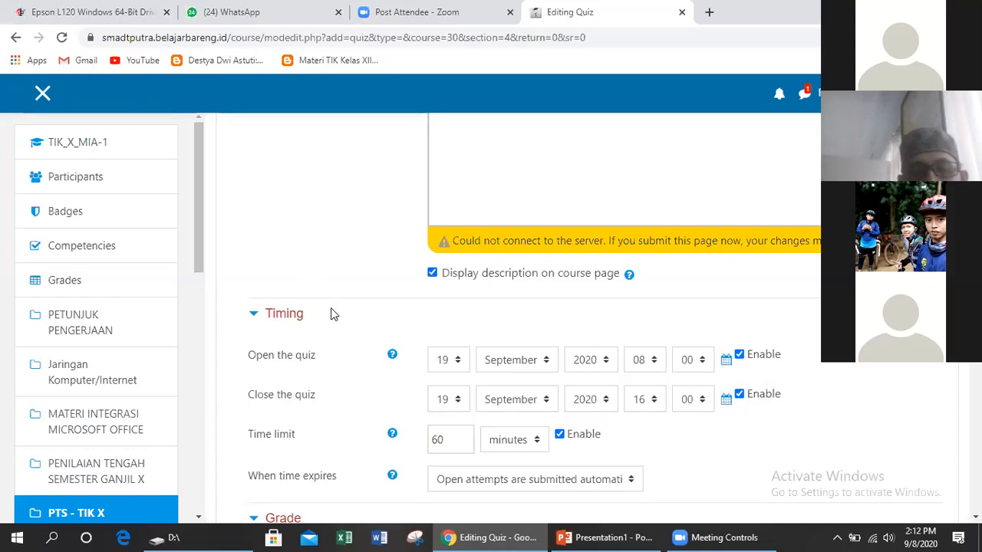
scroll(340, 308, "down", 1)
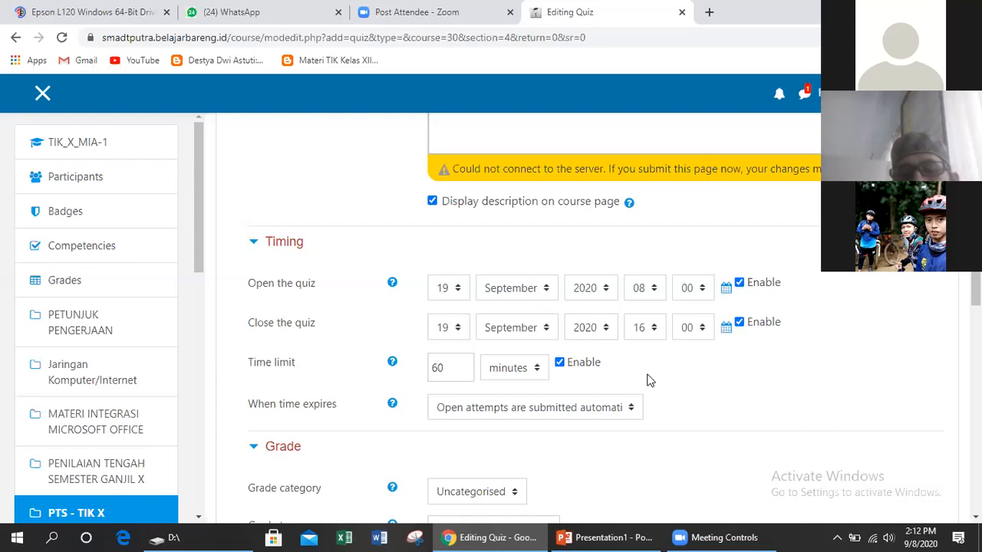
scroll(646, 381, "down", 2)
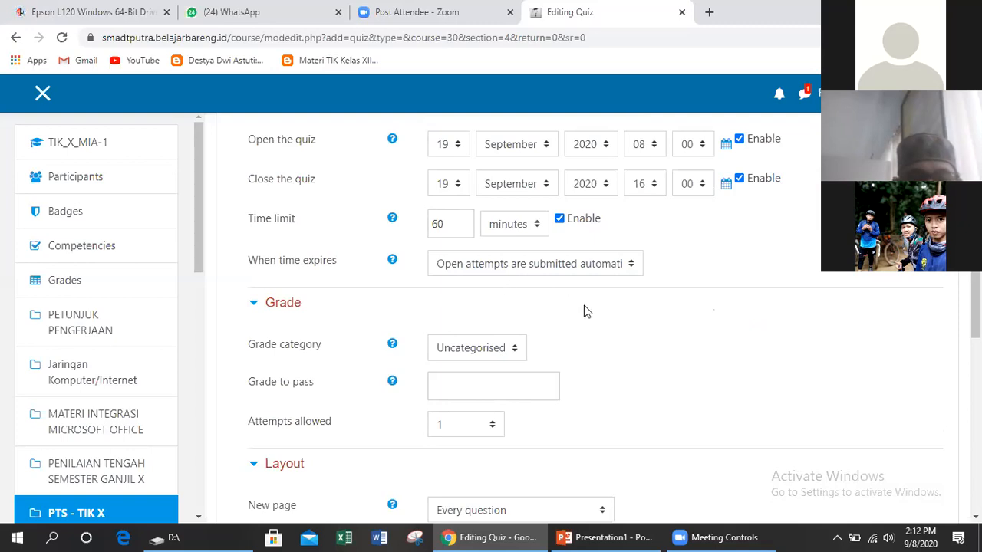
Enter 75 in the Grade to pass field
scroll(378, 286, "down", 1)
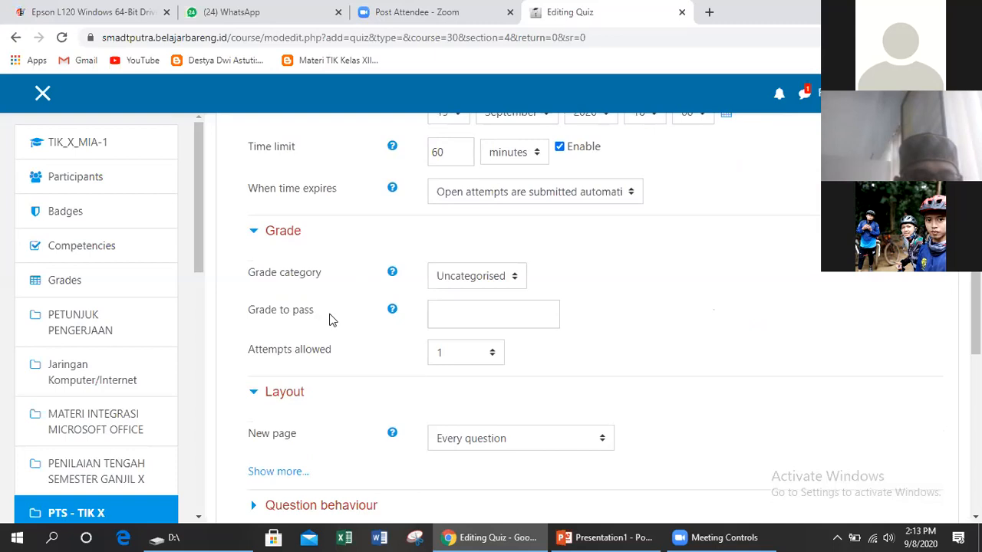
left_click(514, 319)
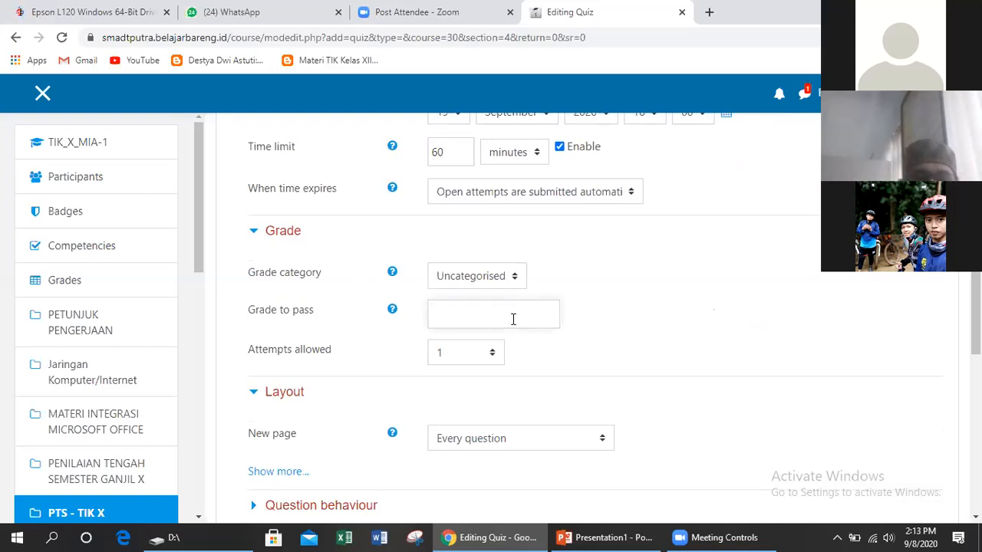
type("75")
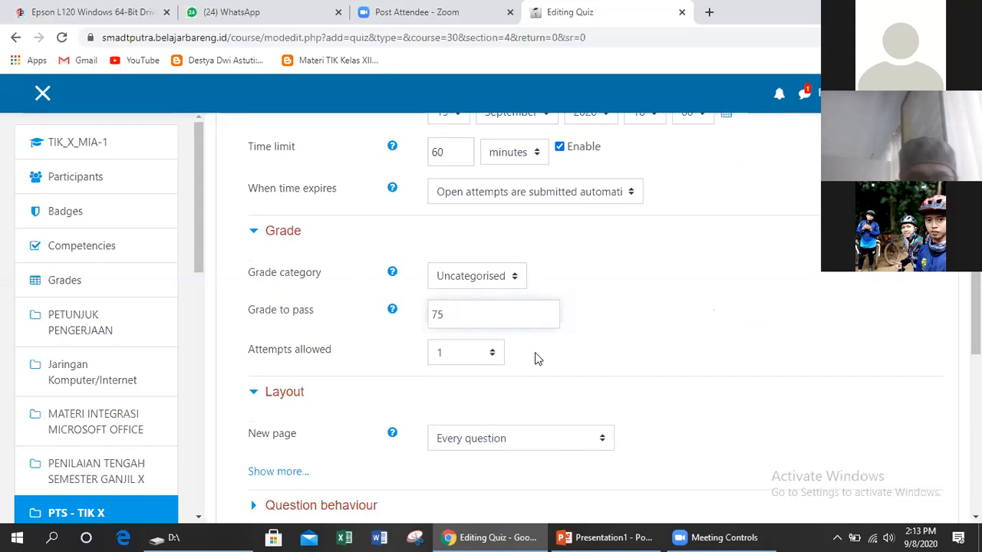
scroll(476, 353, "down", 1)
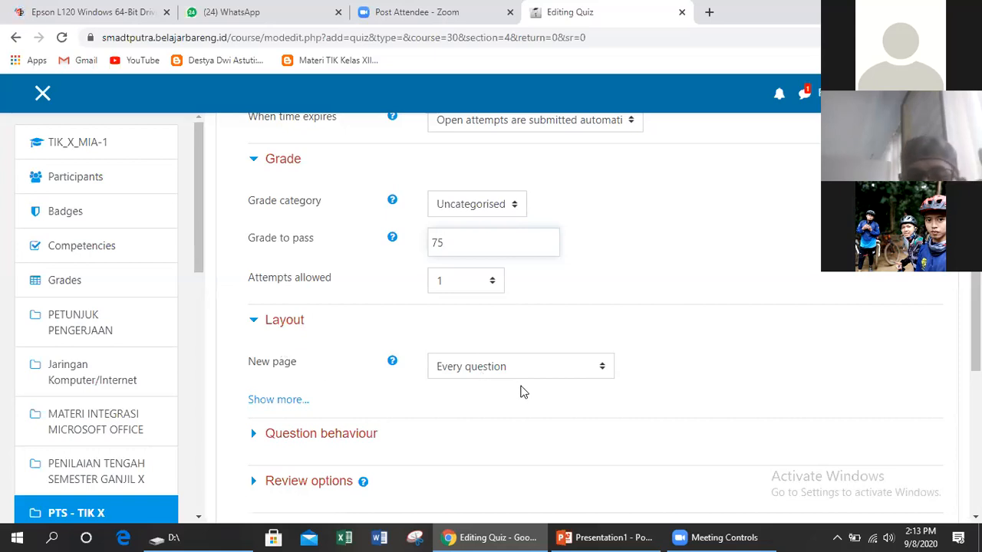
Expand Question behaviour and Review options, scrolling to the review checkboxes
scroll(416, 384, "down", 2)
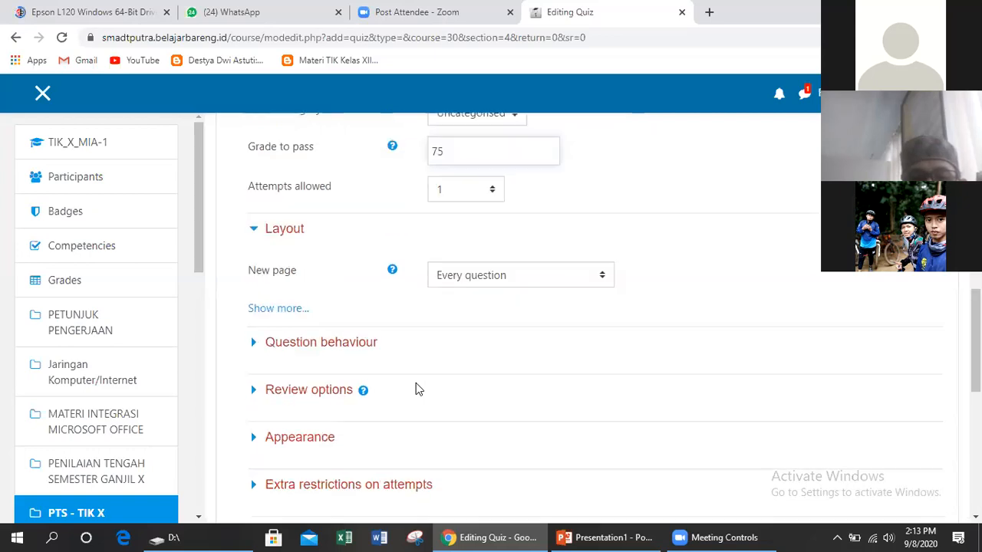
left_click(345, 291)
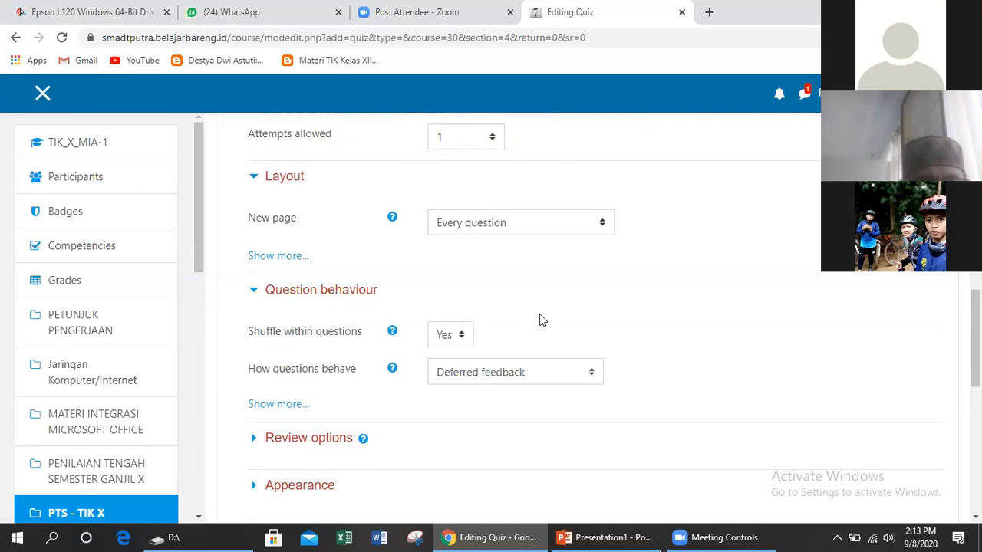
scroll(406, 305, "down", 2)
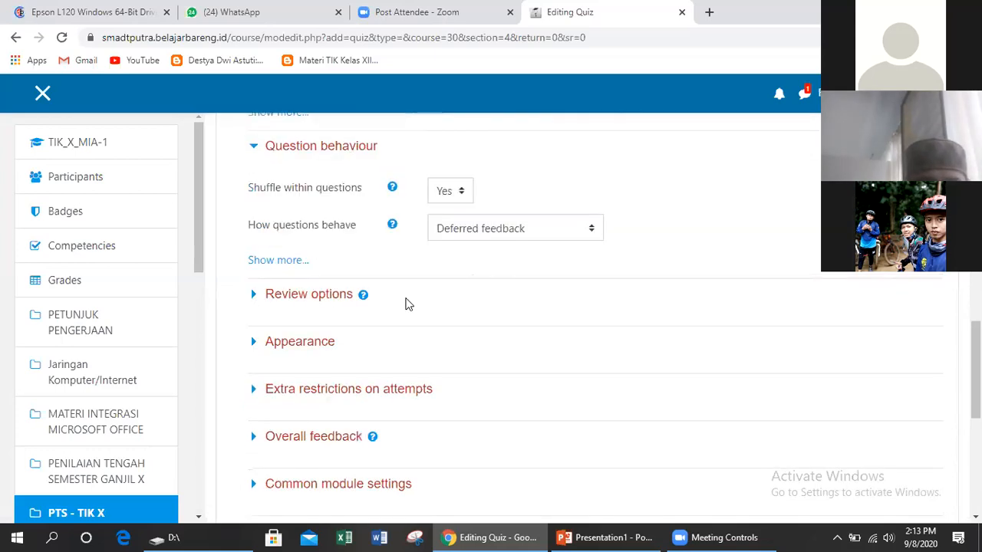
scroll(414, 304, "up", 1)
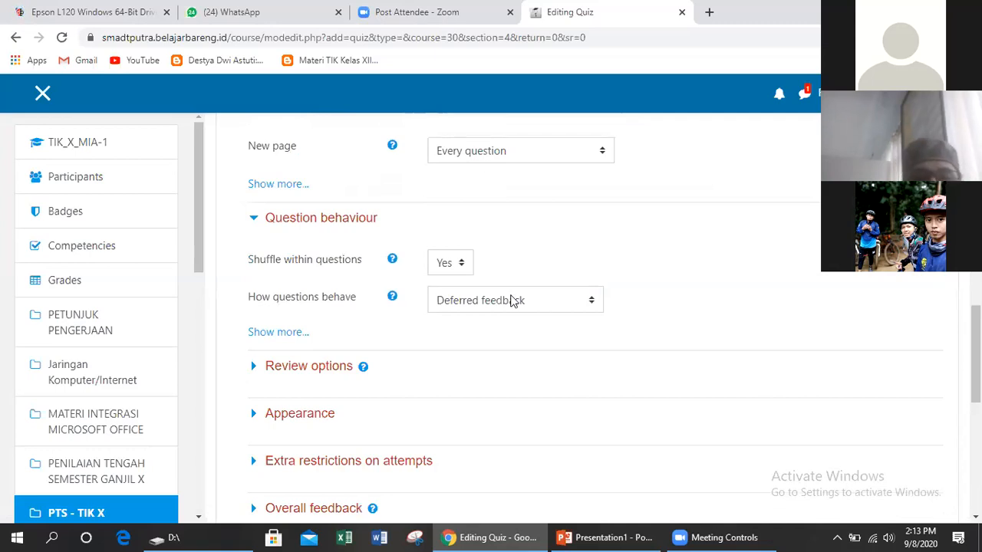
left_click(336, 221)
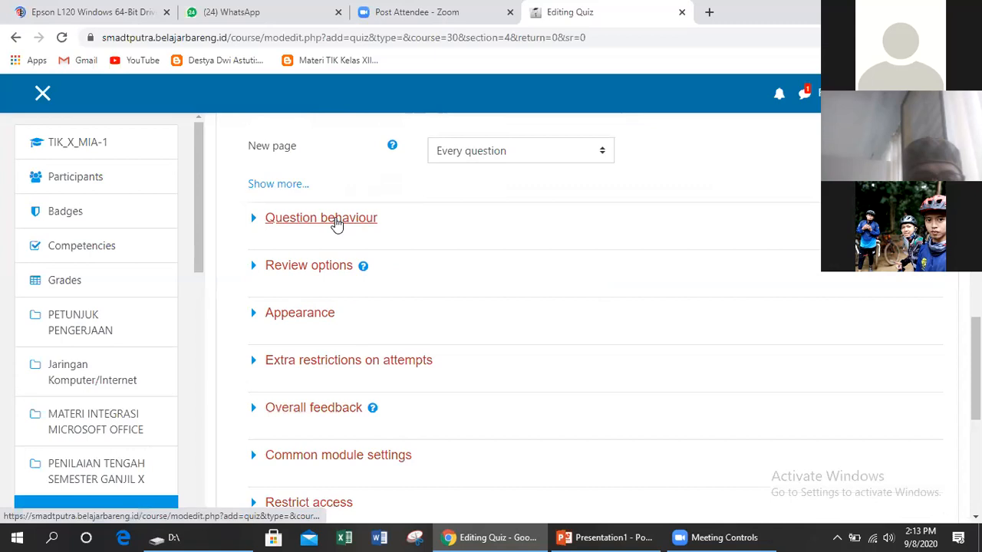
left_click(336, 221)
left_click(340, 367)
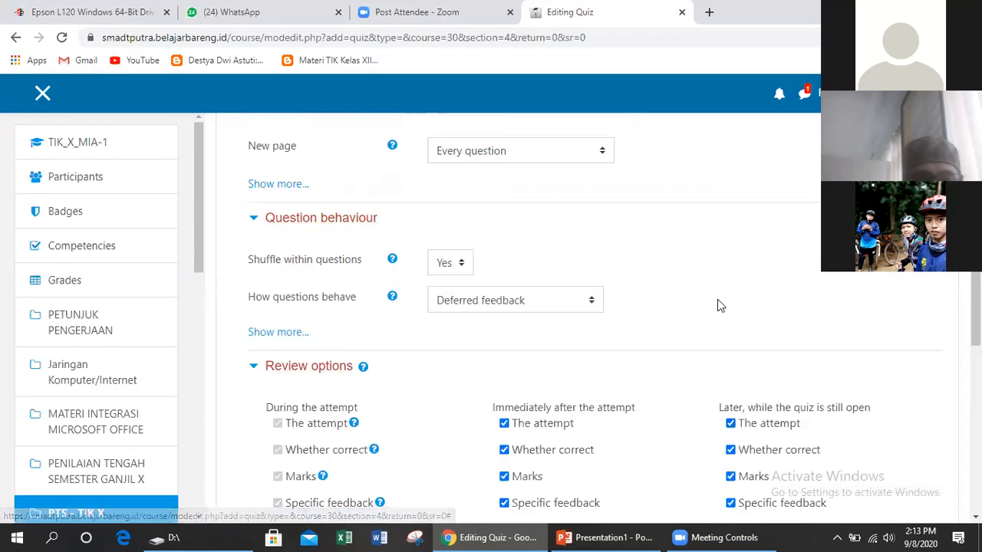
scroll(721, 307, "down", 2)
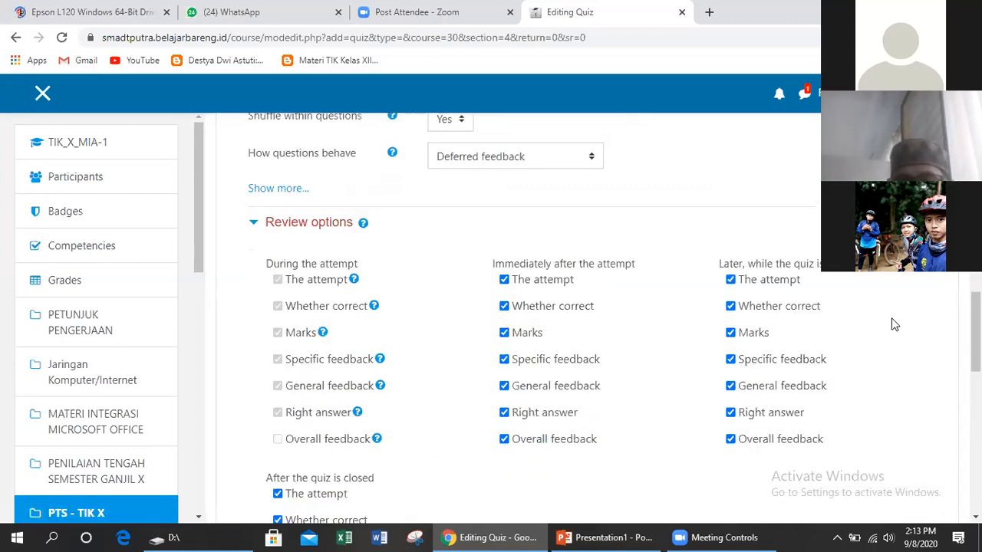
scroll(893, 324, "down", 1)
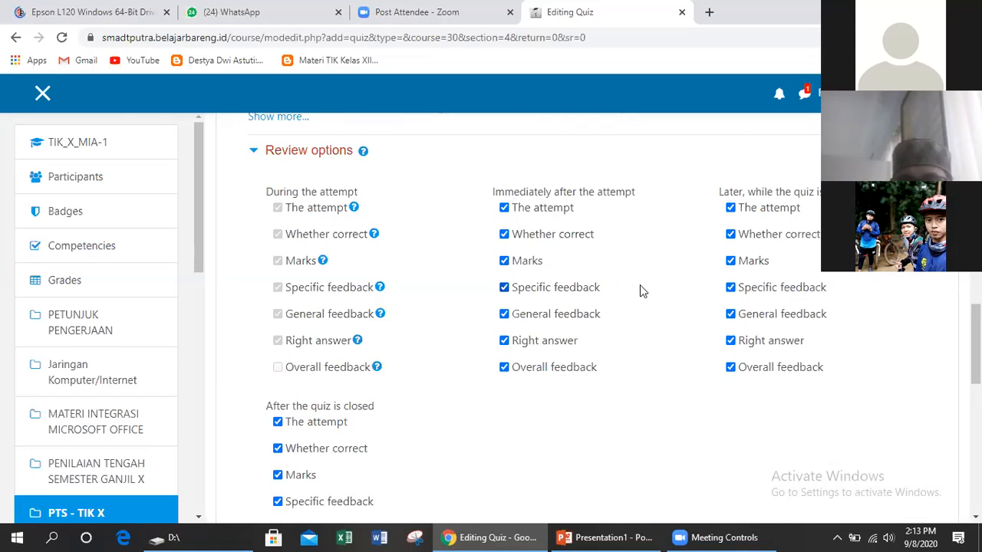
Untick Whether correct, Specific, General, Right answer and Overall feedback for Immediately after
left_click(504, 287)
left_click(504, 314)
left_click(505, 341)
left_click(504, 367)
left_click(504, 234)
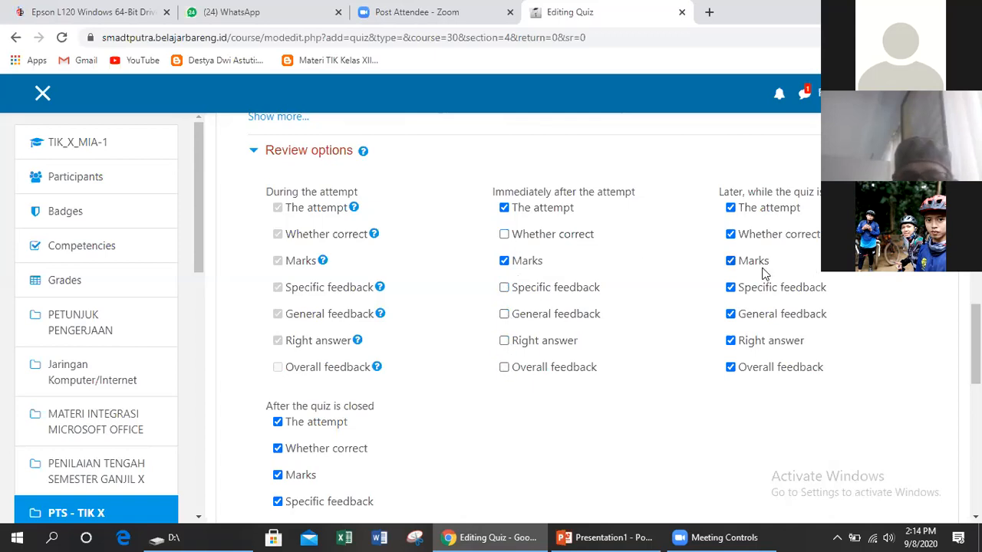
Untick the same five feedback options in the Later, while still open column
left_click(731, 287)
left_click(731, 314)
left_click(731, 341)
left_click(730, 367)
left_click(885, 369)
left_click(730, 367)
left_click(730, 234)
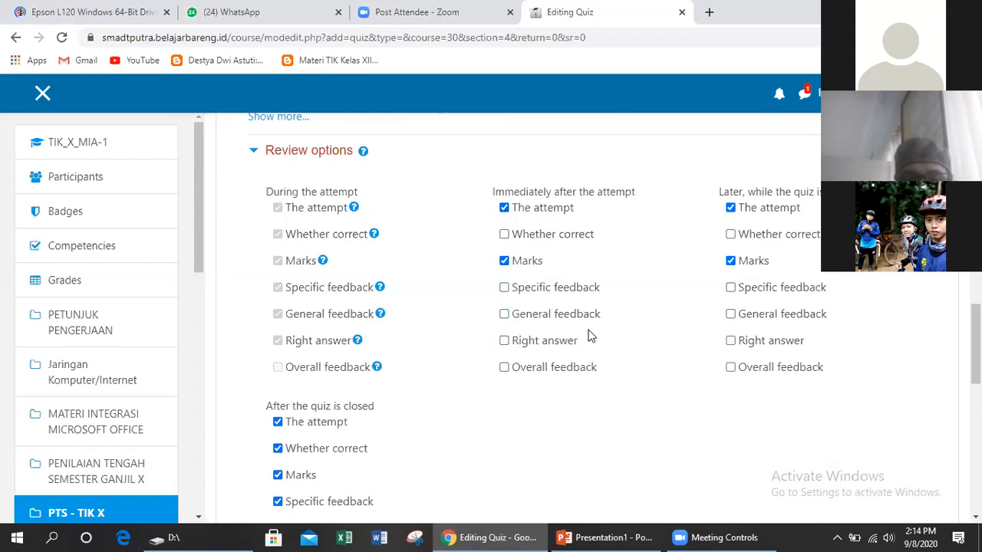
Untick the feedback and right-answer options for After the quiz is closed, zooming to 90%
scroll(589, 338, "down", 3)
left_click(331, 366)
left_click(332, 340)
left_click(336, 312)
left_click(335, 285)
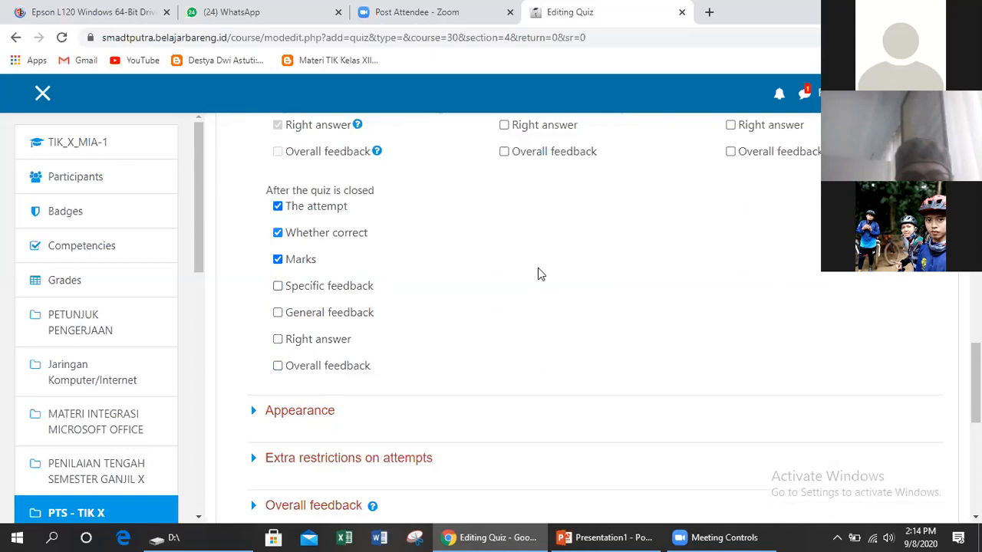
scroll(581, 274, "up", 2)
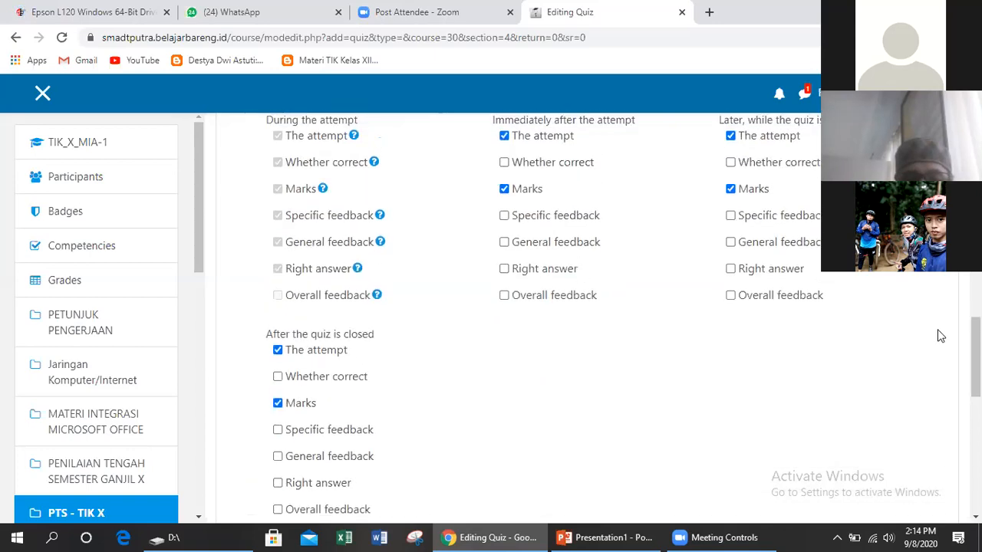
key("ctrl+minus")
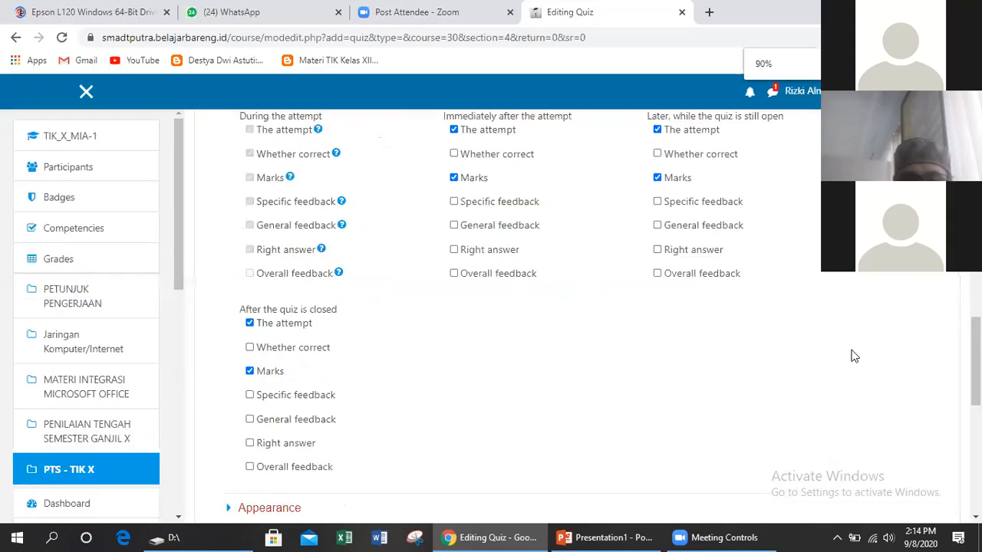
scroll(395, 180, "up", 1)
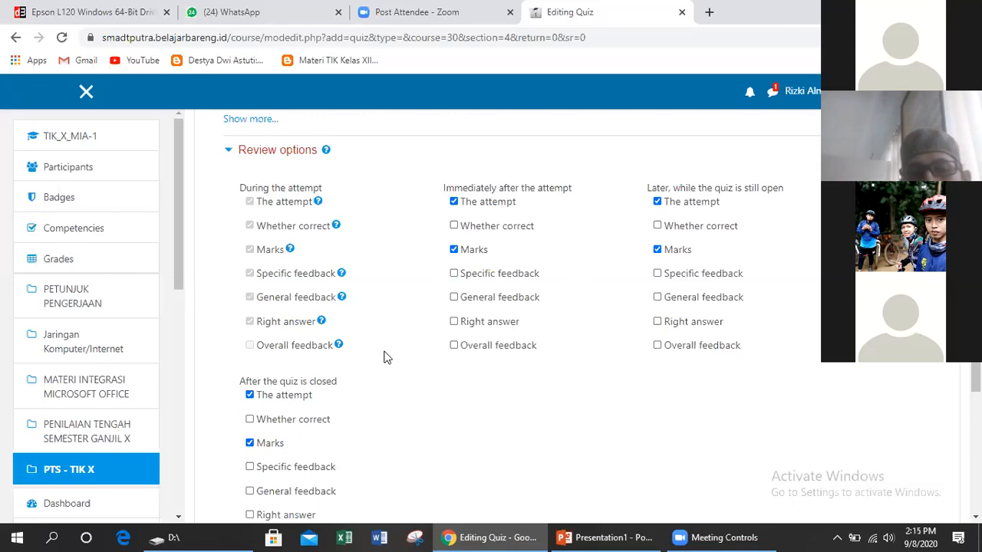
scroll(384, 355, "up", 1)
scroll(384, 356, "down", 2)
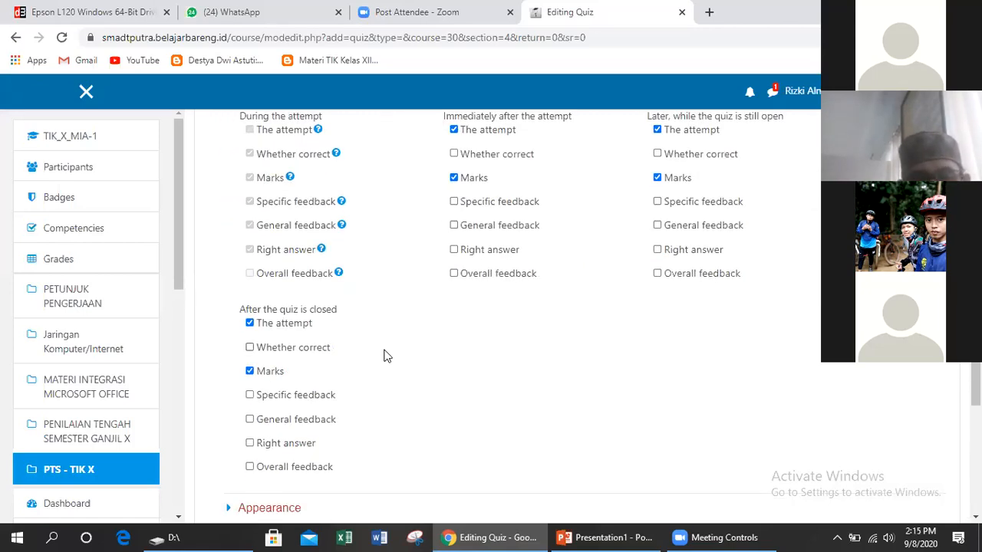
scroll(386, 356, "down", 1)
scroll(386, 356, "up", 2)
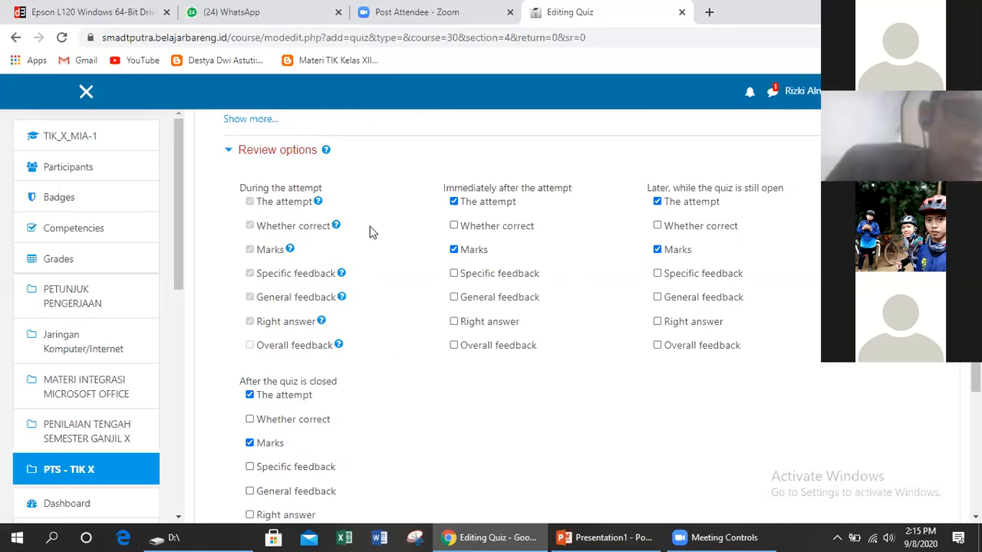
Enter an access password under Extra restrictions on attempts' Require password field
scroll(371, 232, "down", 3)
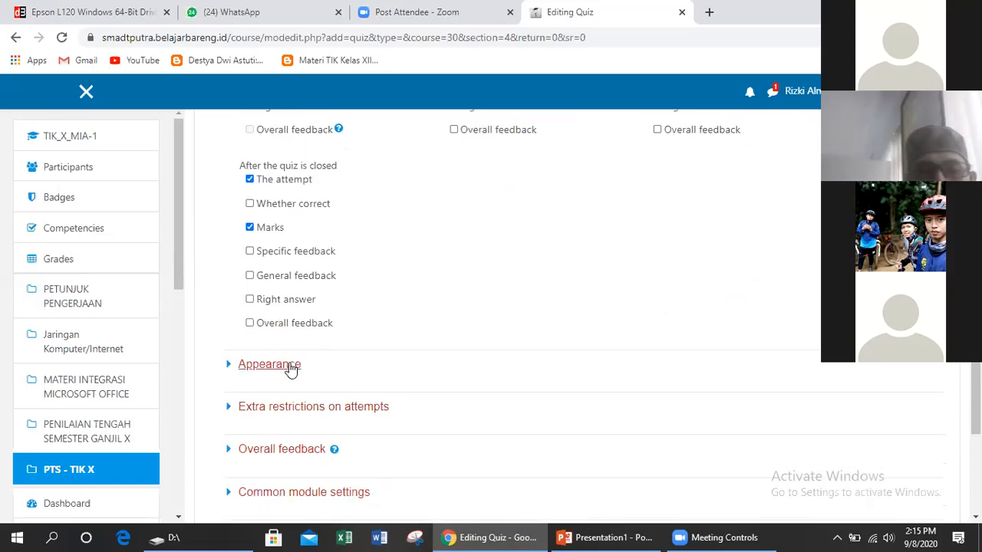
left_click(287, 367)
scroll(430, 299, "down", 2)
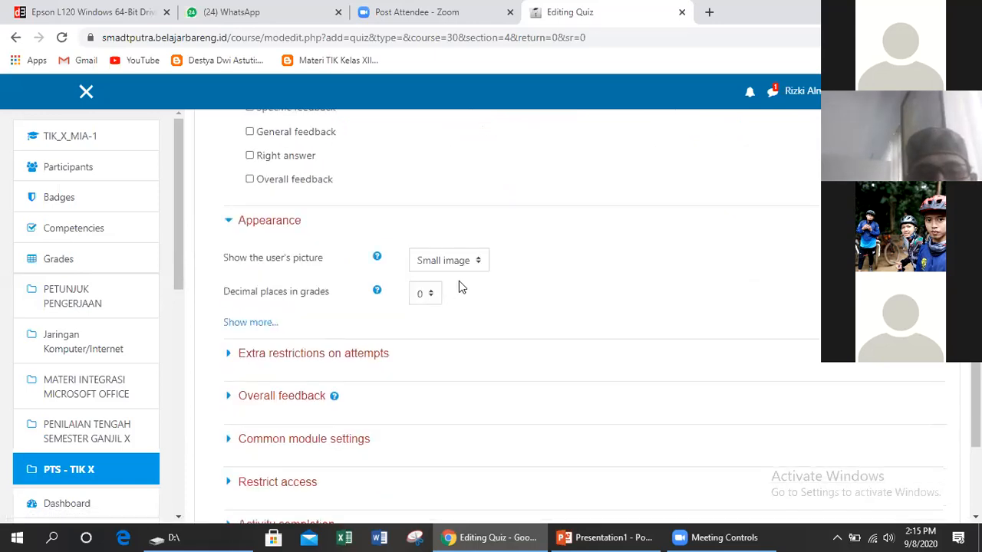
left_click(284, 221)
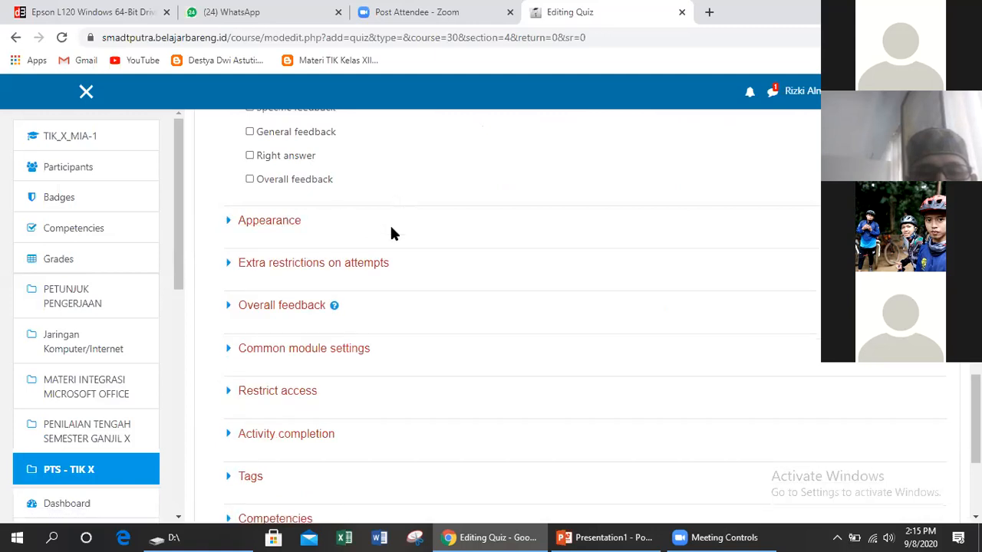
left_click(368, 264)
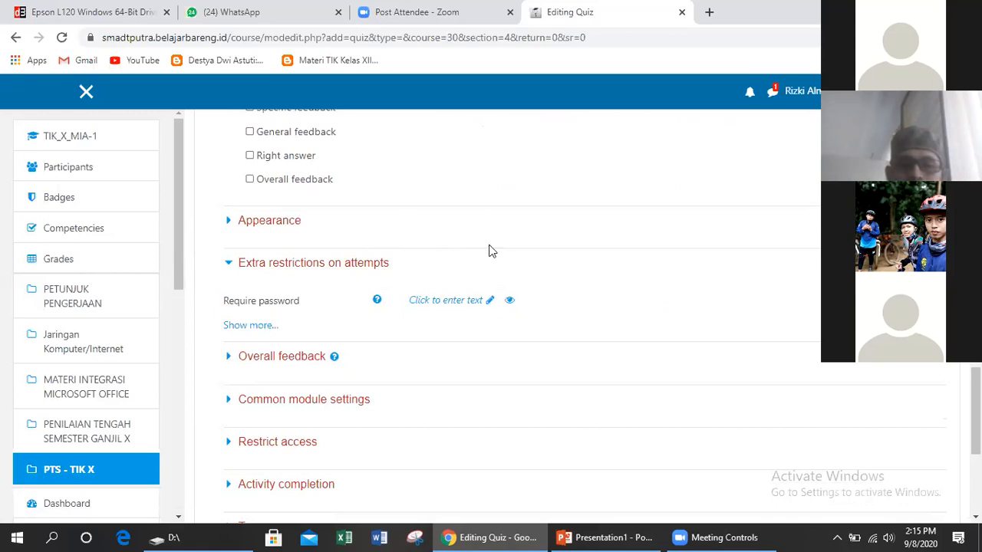
left_click(457, 299)
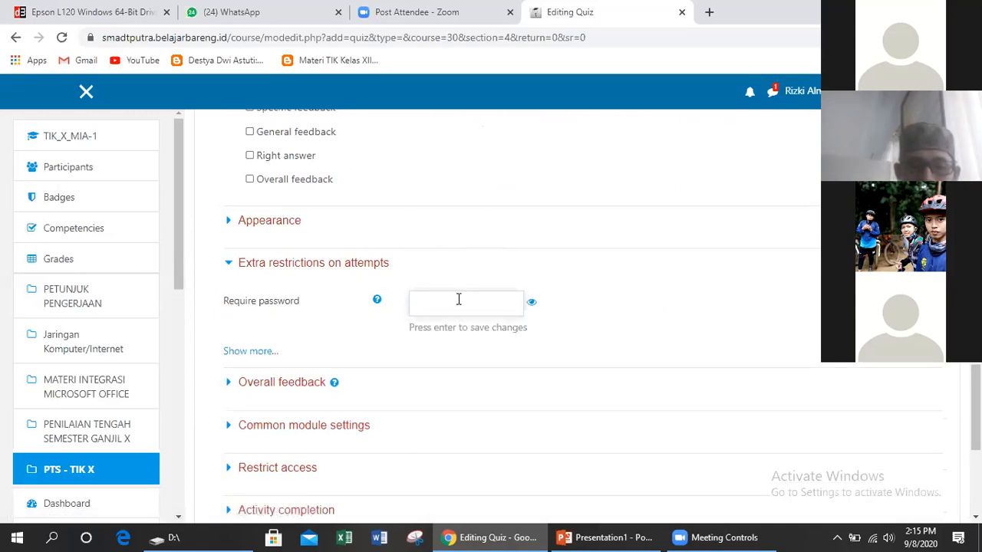
type("1")
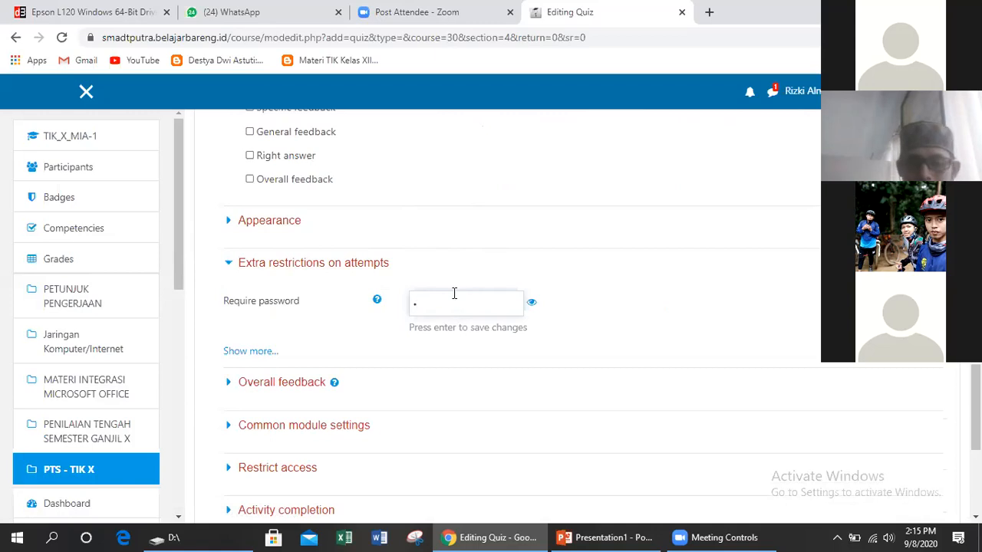
type("2345")
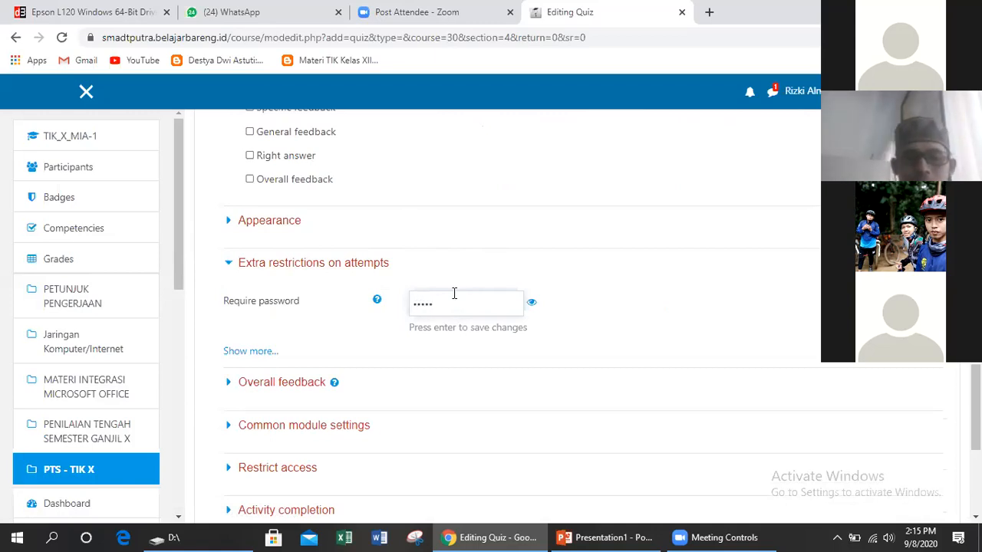
left_click(281, 222)
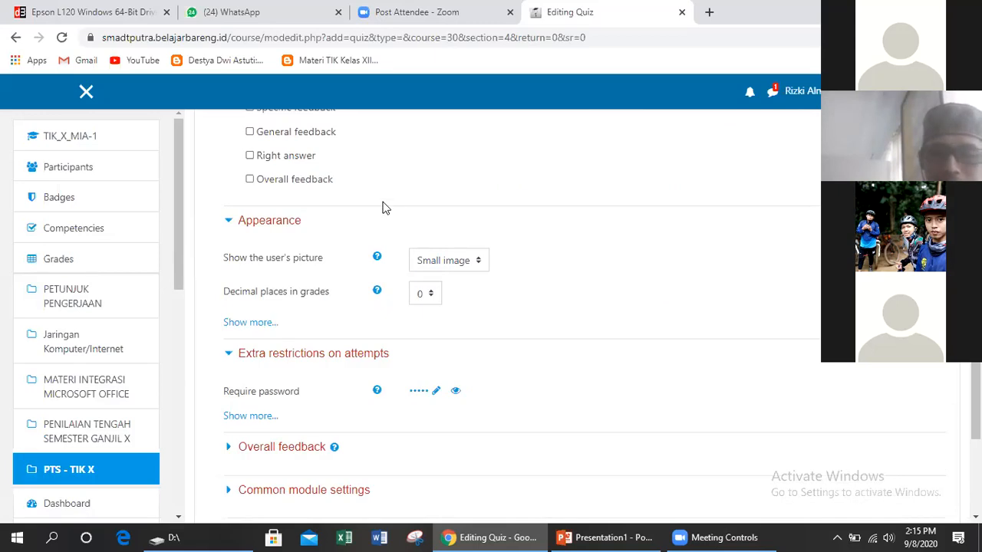
scroll(447, 207, "down", 3)
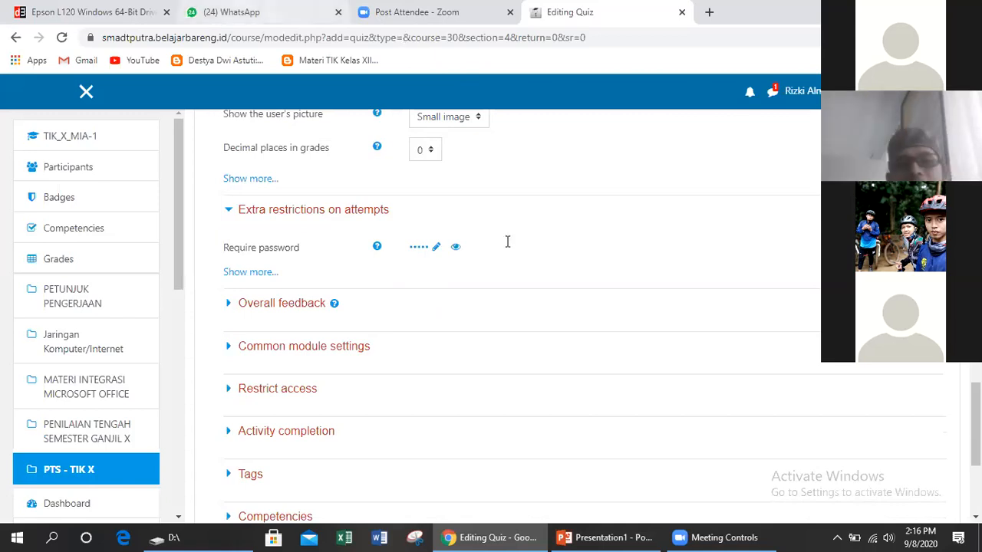
Check the teachers' group chat in WhatsApp Web, briefly glancing at the Bahan presentation slide
key("ctrl+2")
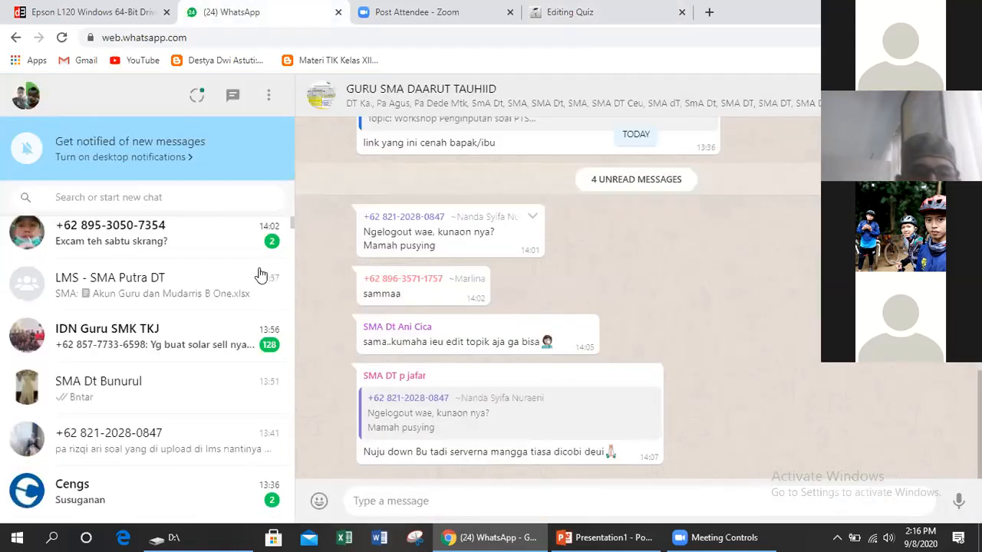
scroll(261, 274, "up", 2)
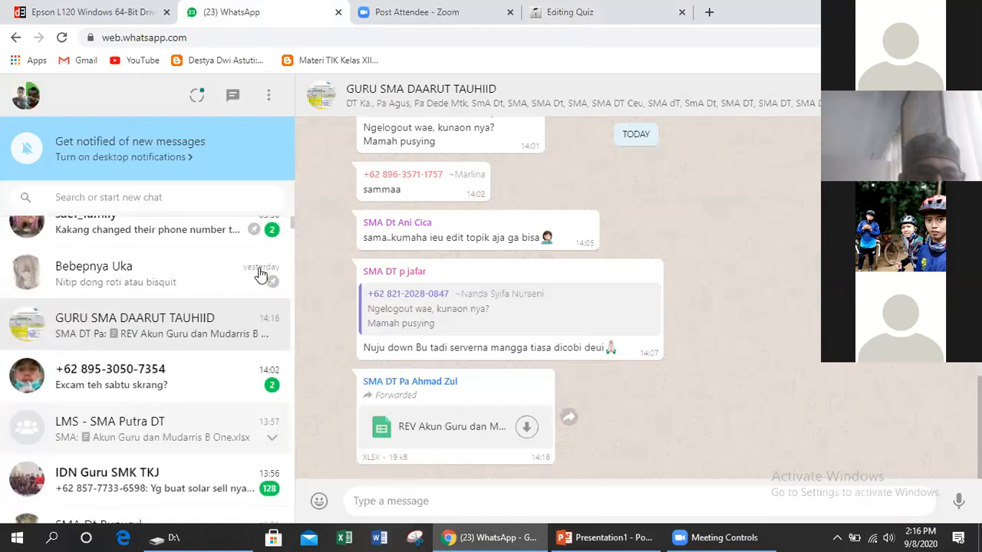
scroll(610, 342, "up", 2)
scroll(610, 341, "down", 2)
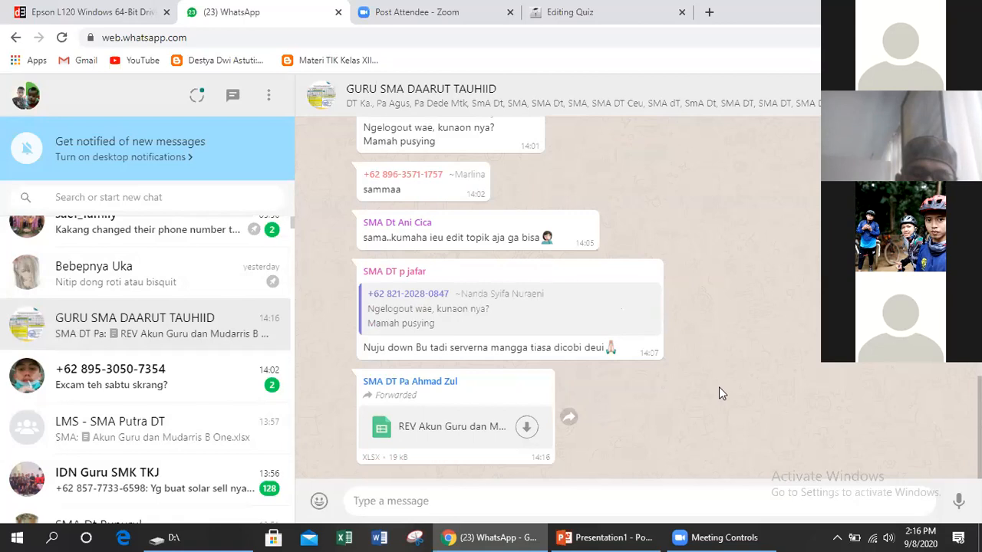
key("alt+Tab")
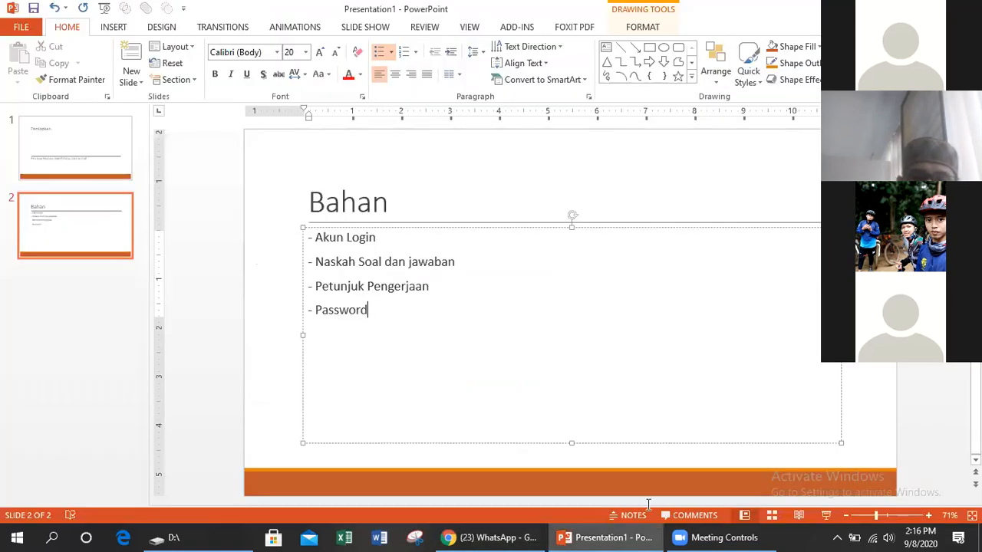
left_click(499, 535)
left_click(494, 536)
left_click(494, 535)
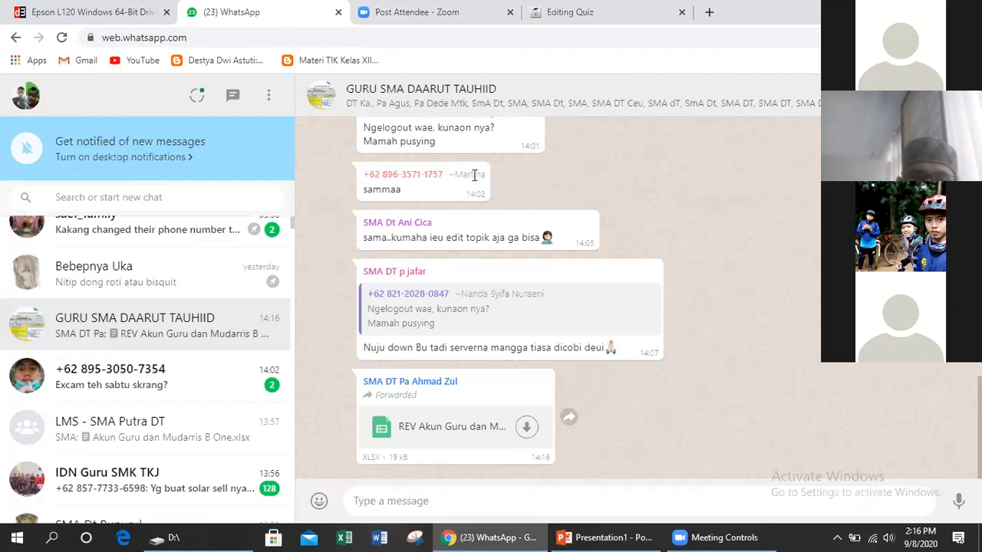